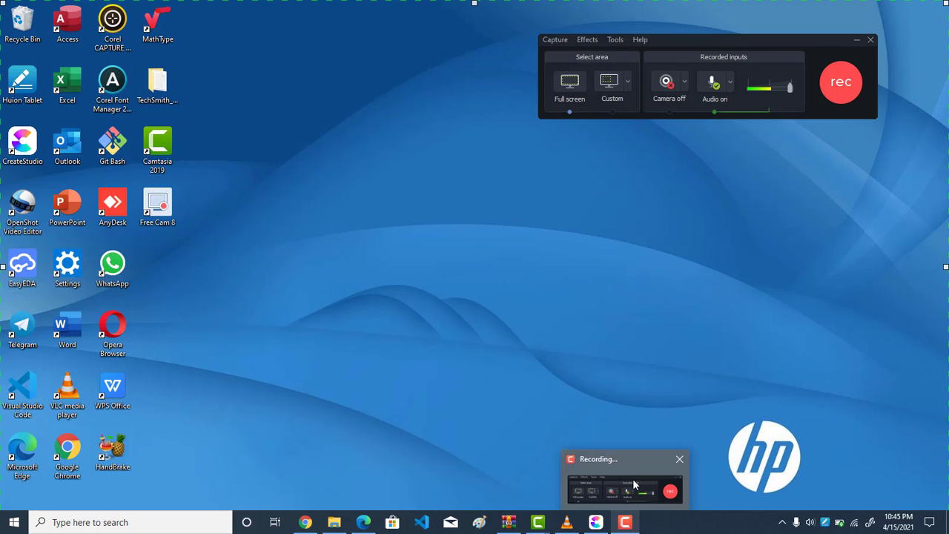
{"action": "left_click", "coordinate": [634, 483]}
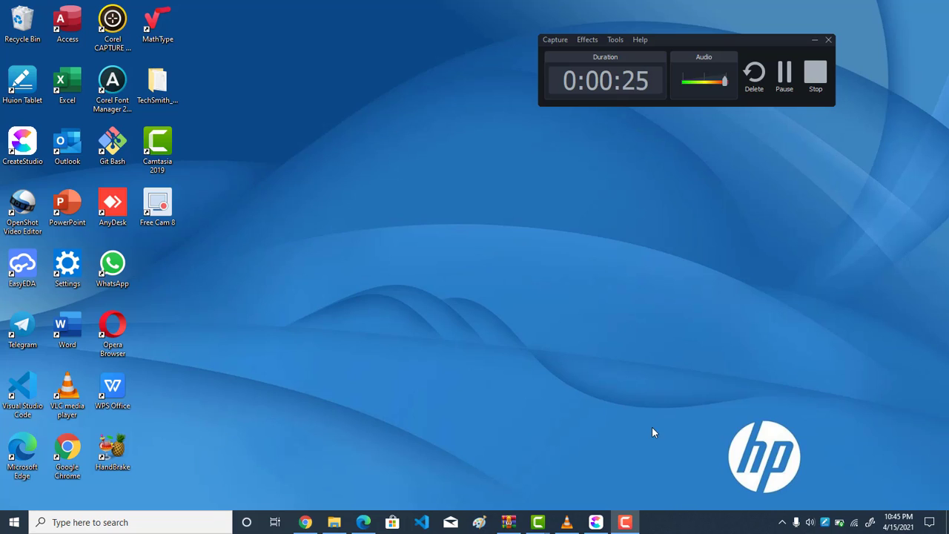
{"action": "left_click", "coordinate": [817, 41]}
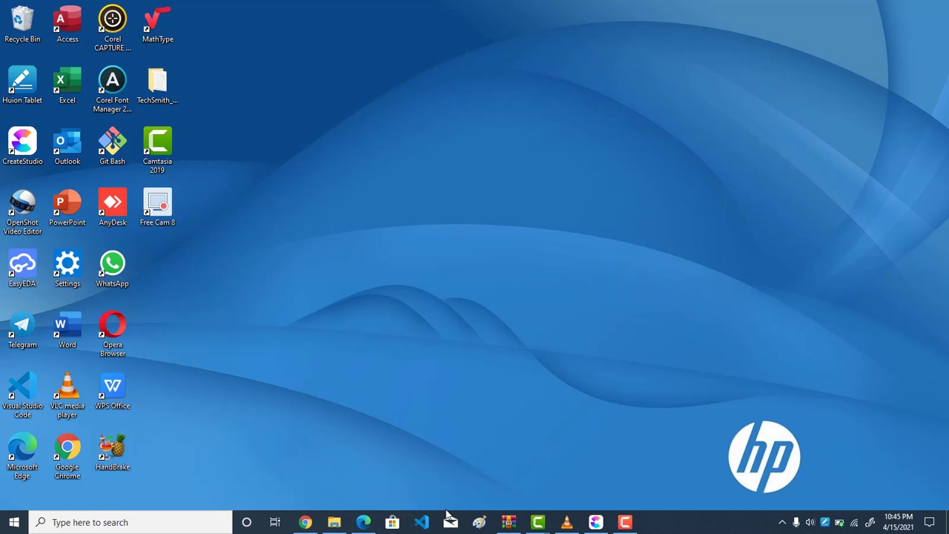
Search for "paint", open the Paint app and maximize its window
{"action": "left_click", "coordinate": [134, 523]}
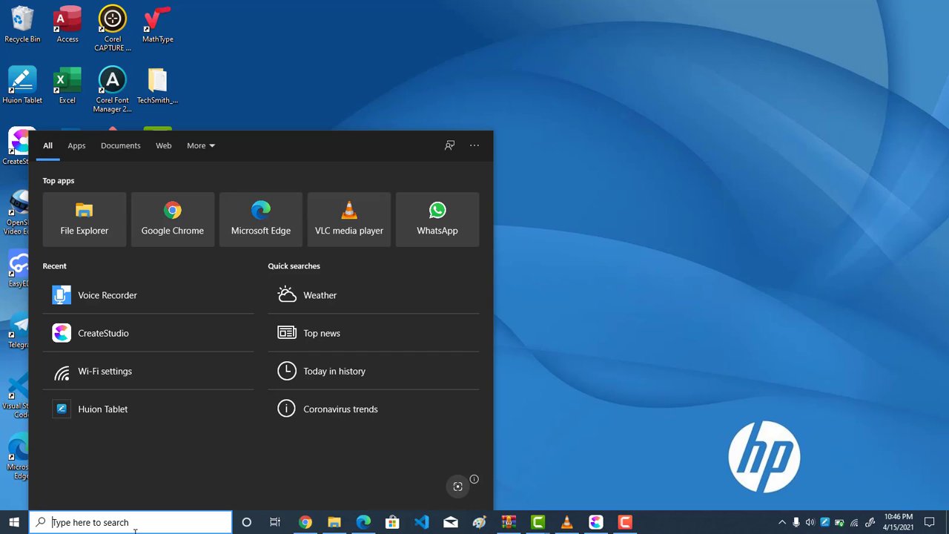
{"action": "type", "text": "p"}
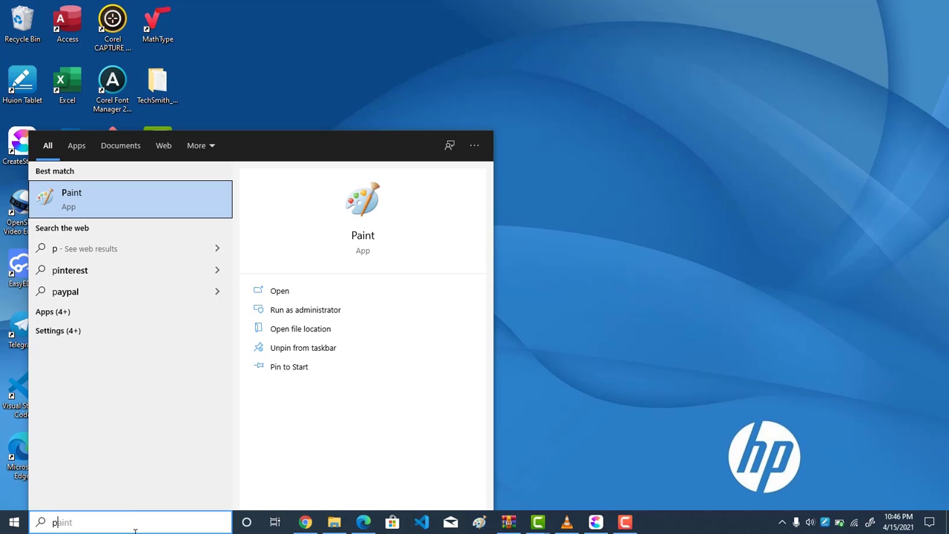
{"action": "type", "text": "aint"}
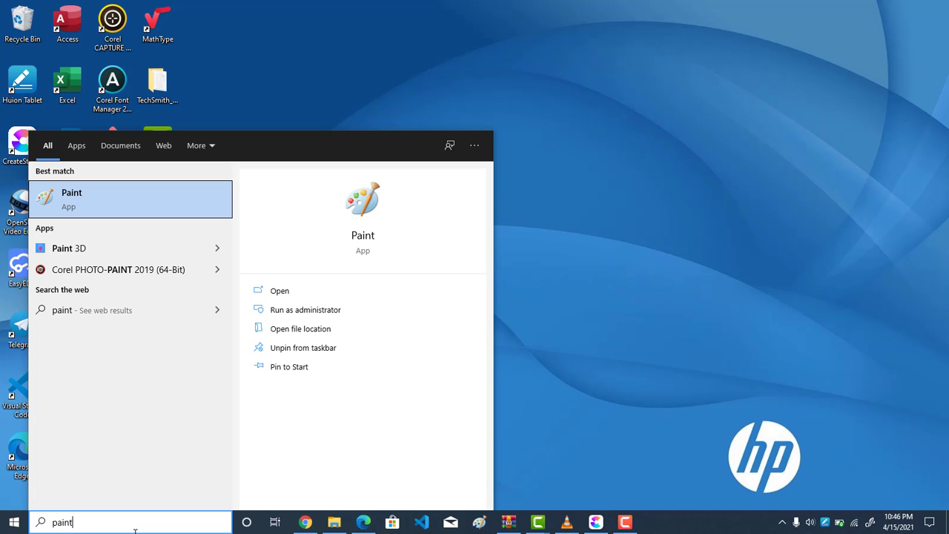
{"action": "left_click", "coordinate": [322, 297]}
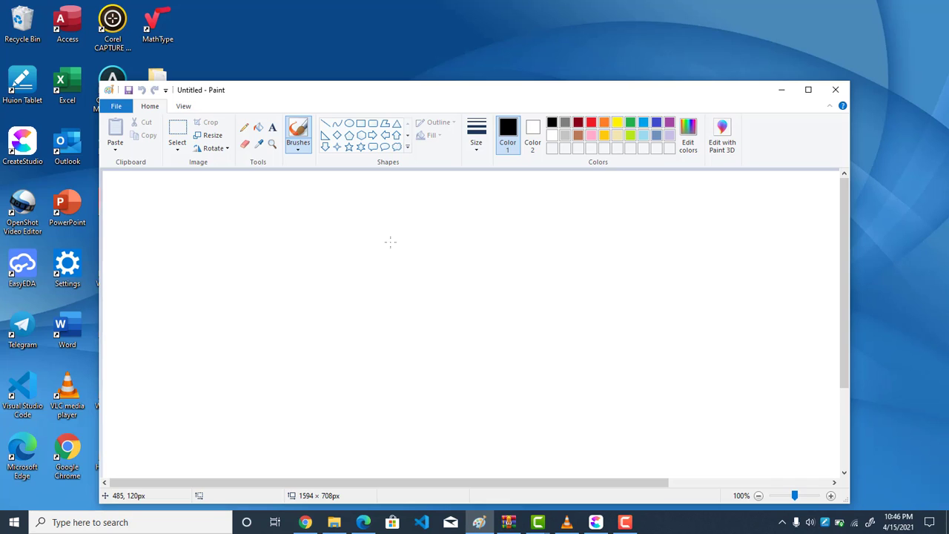
{"action": "left_click", "coordinate": [808, 89]}
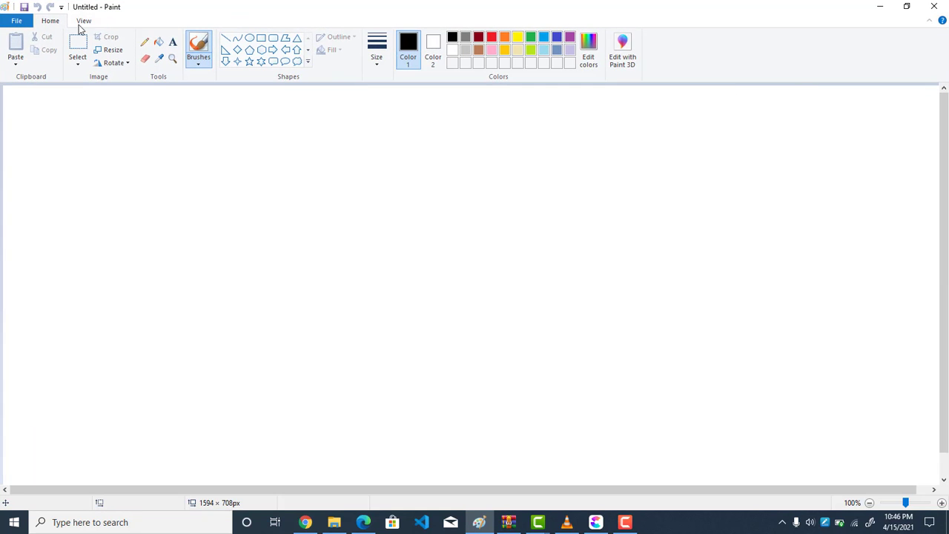
Fill the whole blank canvas with black
{"action": "left_click", "coordinate": [161, 46]}
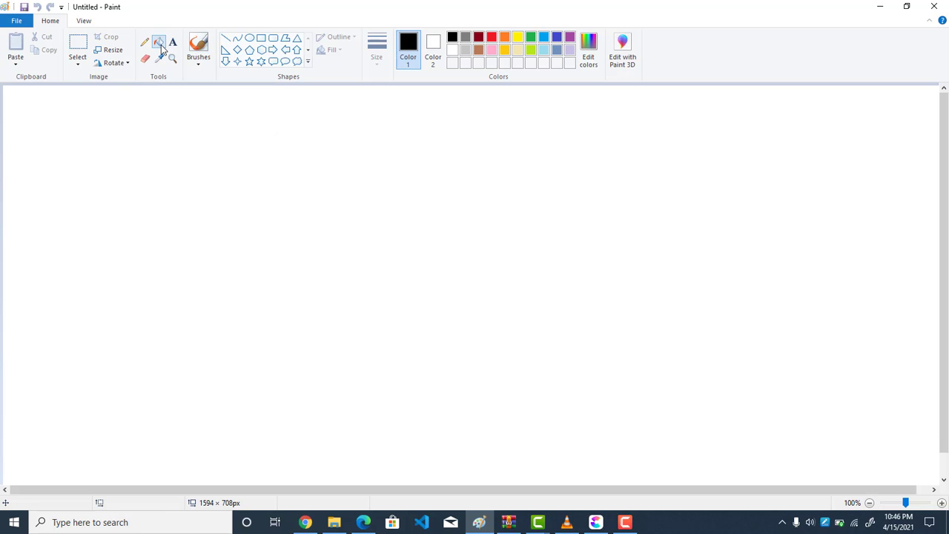
{"action": "left_click", "coordinate": [169, 122]}
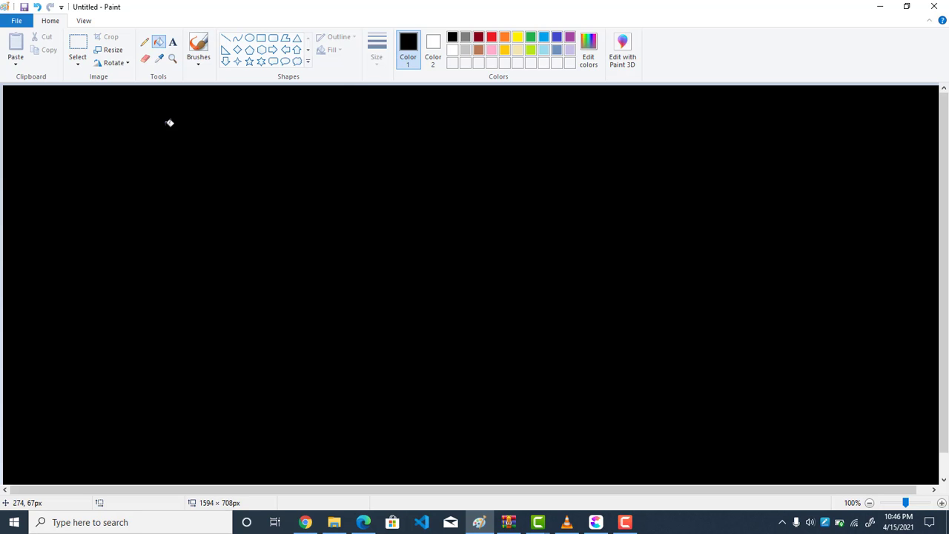
Set up the Pencil with a 2px line, white as Color 1 and black as Color 2
{"action": "left_click", "coordinate": [144, 42]}
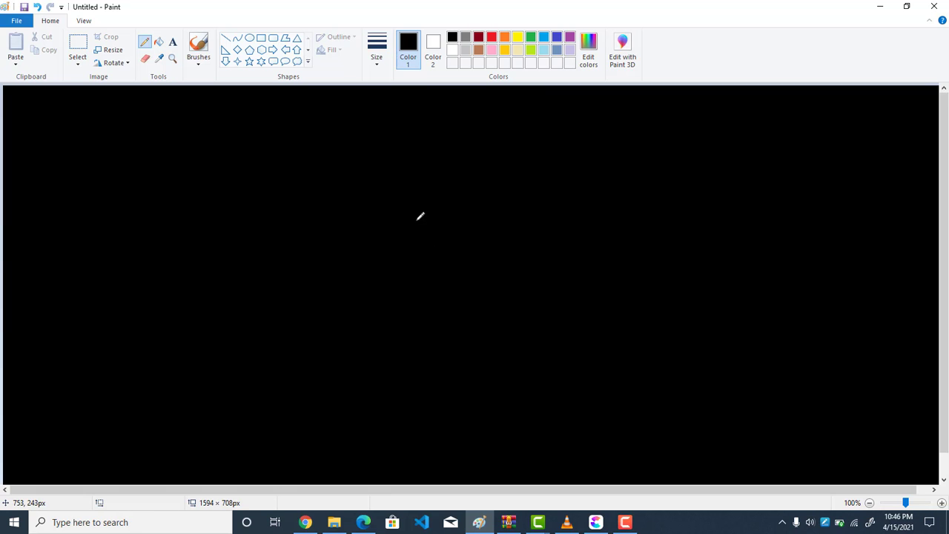
{"action": "left_click", "coordinate": [432, 43]}
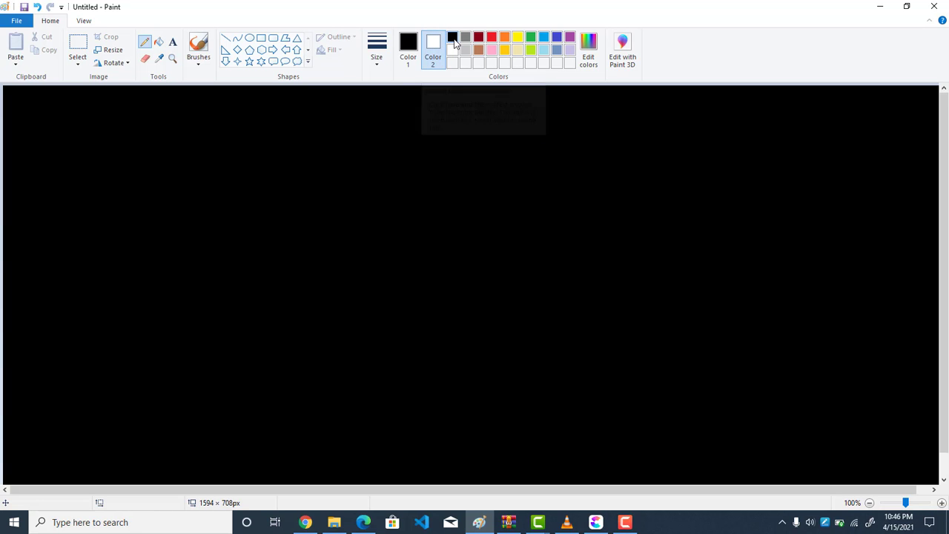
{"action": "left_click", "coordinate": [454, 39]}
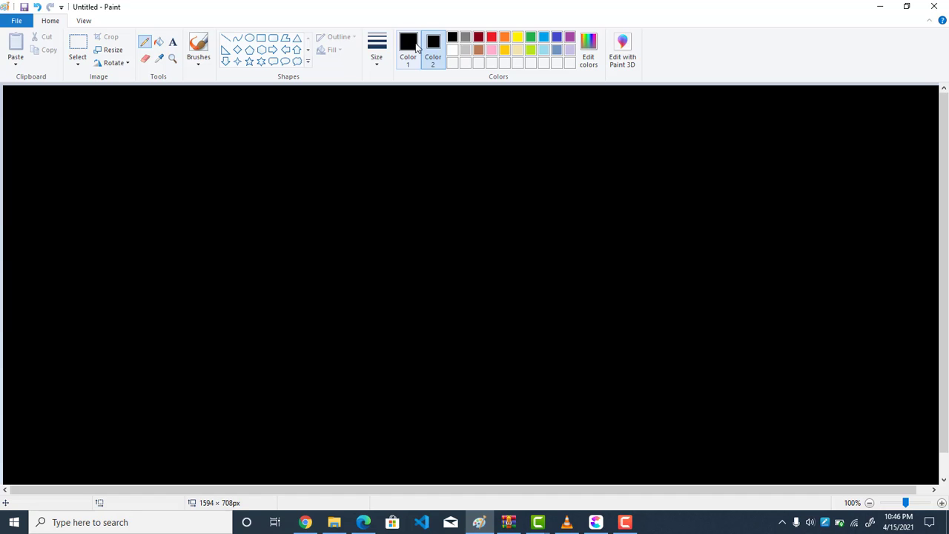
{"action": "left_click", "coordinate": [408, 49]}
{"action": "left_click", "coordinate": [452, 50]}
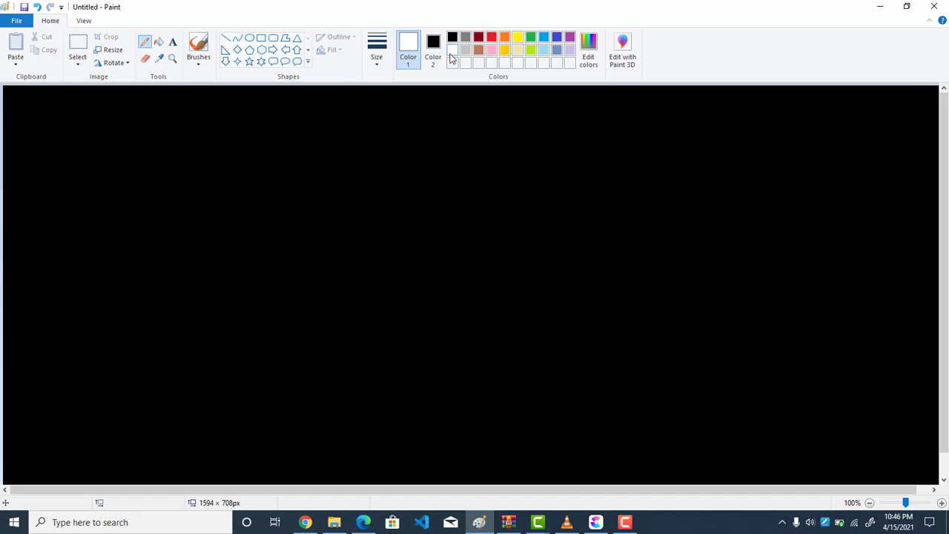
{"action": "left_click", "coordinate": [383, 51]}
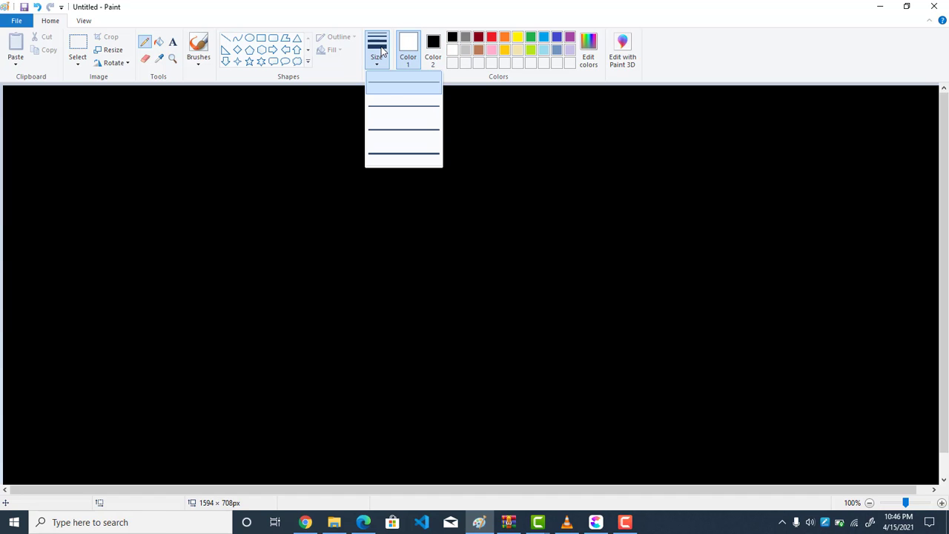
{"action": "left_click", "coordinate": [388, 106]}
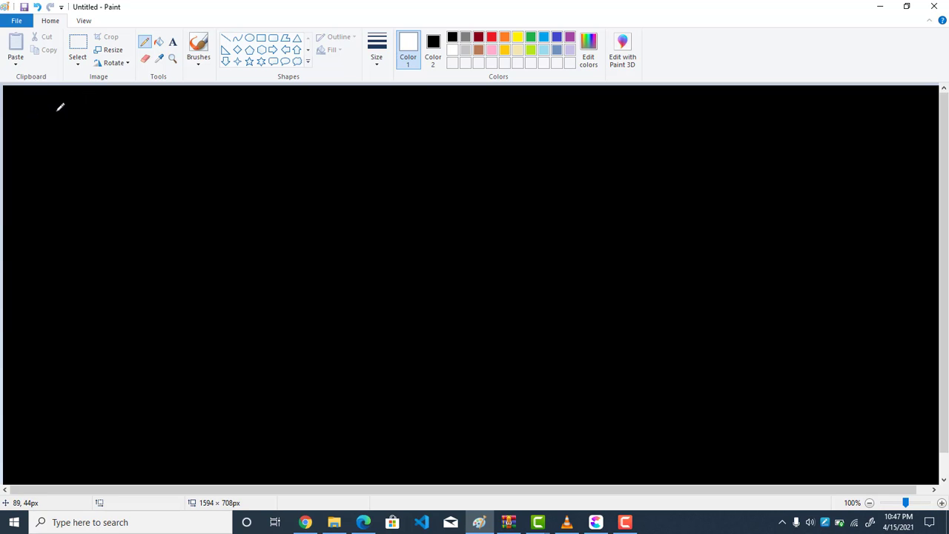
Handwrite "4+3=7" in white in the upper-left area of the canvas
{"action": "left_click_drag", "start_coordinate": [56, 111], "coordinate": [74, 123]}
{"action": "mouse_move", "coordinate": [64, 108]}
{"action": "left_mouse_down"}
{"action": "mouse_move", "coordinate": [61, 139]}
{"action": "mouse_move", "coordinate": [102, 123]}
{"action": "left_mouse_up"}
{"action": "mouse_move", "coordinate": [90, 110]}
{"action": "left_mouse_down"}
{"action": "mouse_move", "coordinate": [90, 142]}
{"action": "mouse_move", "coordinate": [126, 132]}
{"action": "mouse_move", "coordinate": [106, 143]}
{"action": "left_mouse_up"}
{"action": "mouse_move", "coordinate": [141, 131]}
{"action": "left_mouse_down"}
{"action": "mouse_move", "coordinate": [169, 115]}
{"action": "mouse_move", "coordinate": [175, 143]}
{"action": "left_mouse_up"}
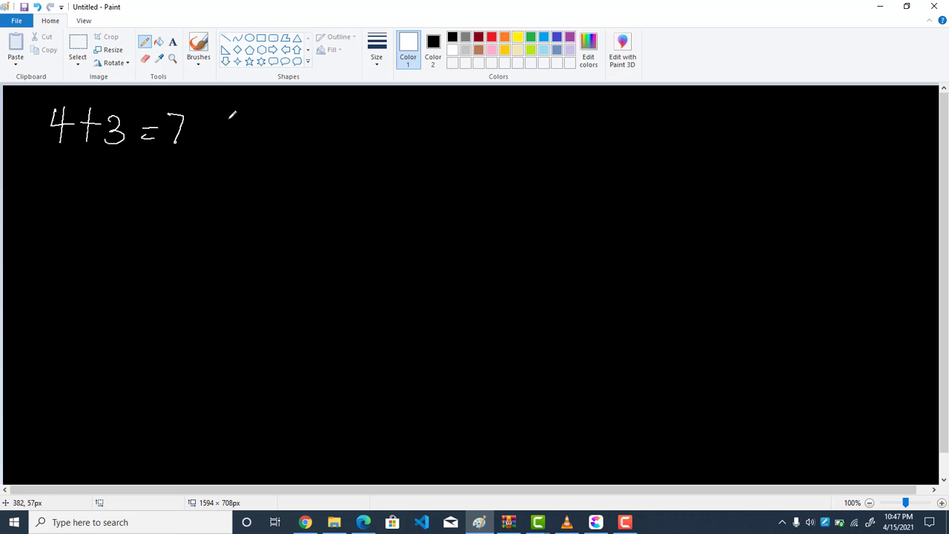
Handwrite a short sentence stating that a named person is a boy, beside the white sum
{"action": "mouse_move", "coordinate": [230, 117]}
{"action": "left_mouse_down"}
{"action": "mouse_move", "coordinate": [238, 147]}
{"action": "mouse_move", "coordinate": [256, 129]}
{"action": "mouse_move", "coordinate": [282, 148]}
{"action": "mouse_move", "coordinate": [309, 136]}
{"action": "mouse_move", "coordinate": [309, 153]}
{"action": "mouse_move", "coordinate": [371, 154]}
{"action": "left_mouse_up"}
{"action": "mouse_move", "coordinate": [429, 145]}
{"action": "left_mouse_down"}
{"action": "mouse_move", "coordinate": [425, 158]}
{"action": "mouse_move", "coordinate": [471, 155]}
{"action": "mouse_move", "coordinate": [485, 144]}
{"action": "left_mouse_up"}
{"action": "left_click_drag", "start_coordinate": [494, 141], "coordinate": [495, 174]}
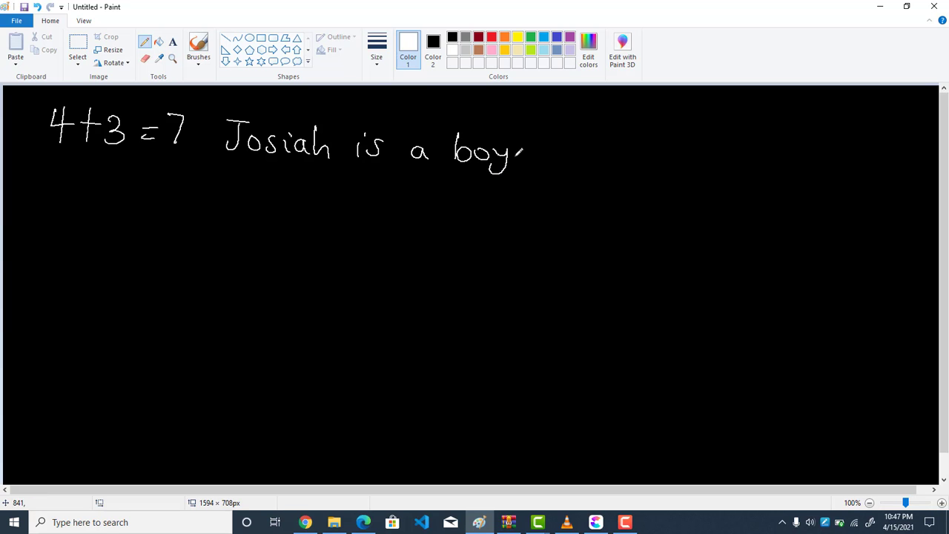
{"action": "left_click", "coordinate": [522, 158]}
Enclose all the white handwriting in a rectangular selection of about 912 × 191px and delete it
{"action": "left_click", "coordinate": [78, 59]}
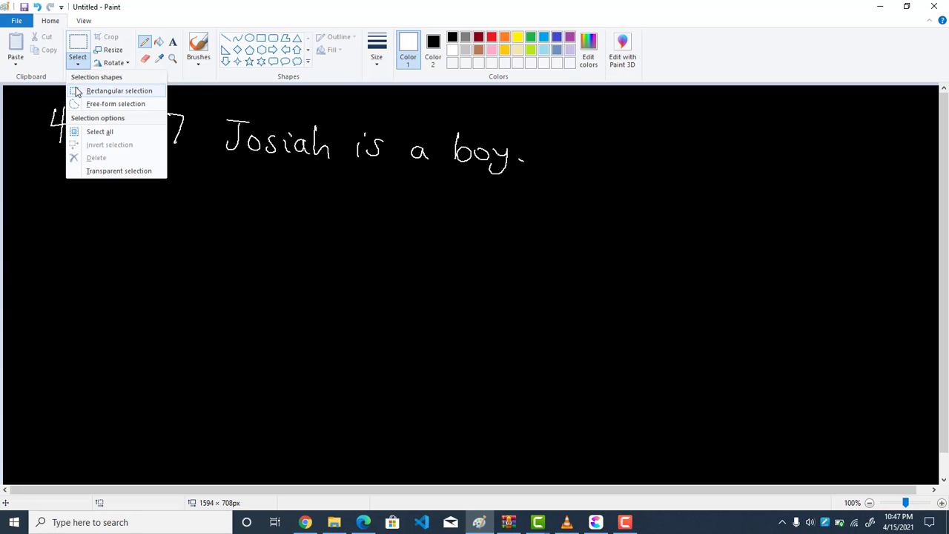
{"action": "left_click", "coordinate": [81, 91]}
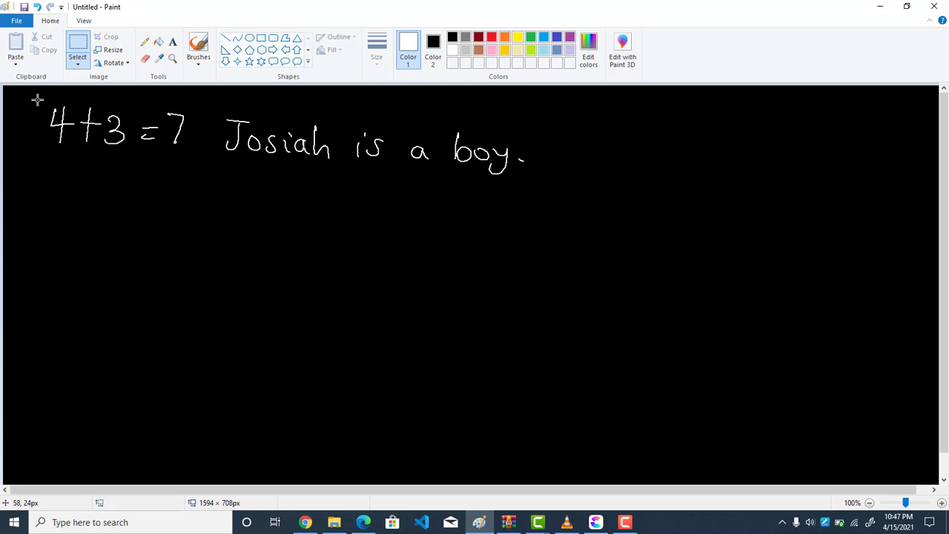
{"action": "mouse_move", "coordinate": [37, 100]}
{"action": "left_mouse_down"}
{"action": "mouse_move", "coordinate": [54, 149]}
{"action": "mouse_move", "coordinate": [254, 206]}
{"action": "mouse_move", "coordinate": [579, 213]}
{"action": "left_mouse_up"}
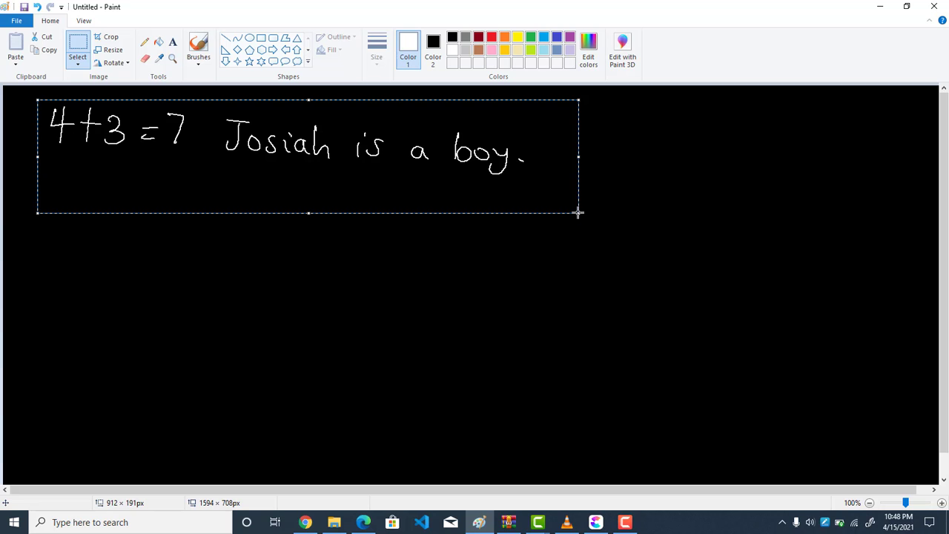
{"action": "key", "text": "Delete"}
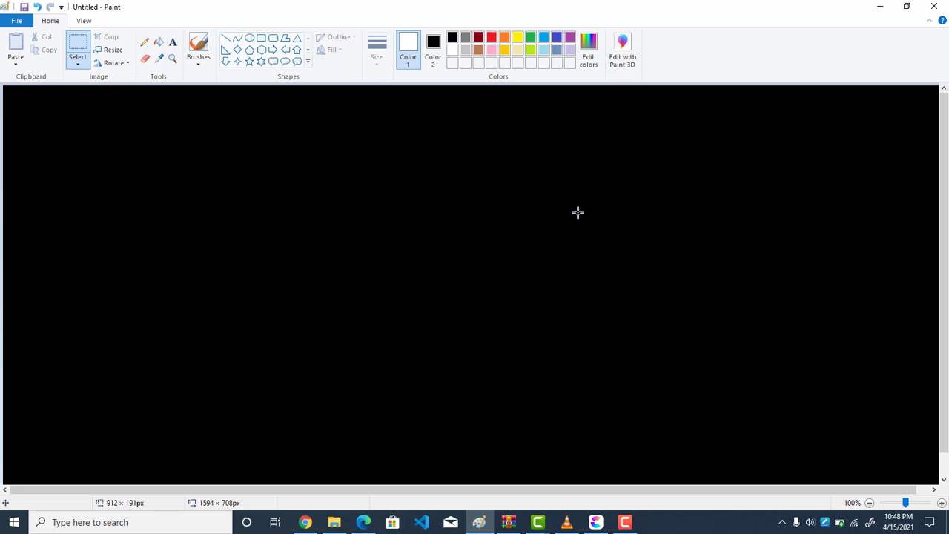
Handwrite the equation "4x²+3x+5=0" in red with the Pencil in the upper-left area of the canvas
{"action": "left_click", "coordinate": [492, 37]}
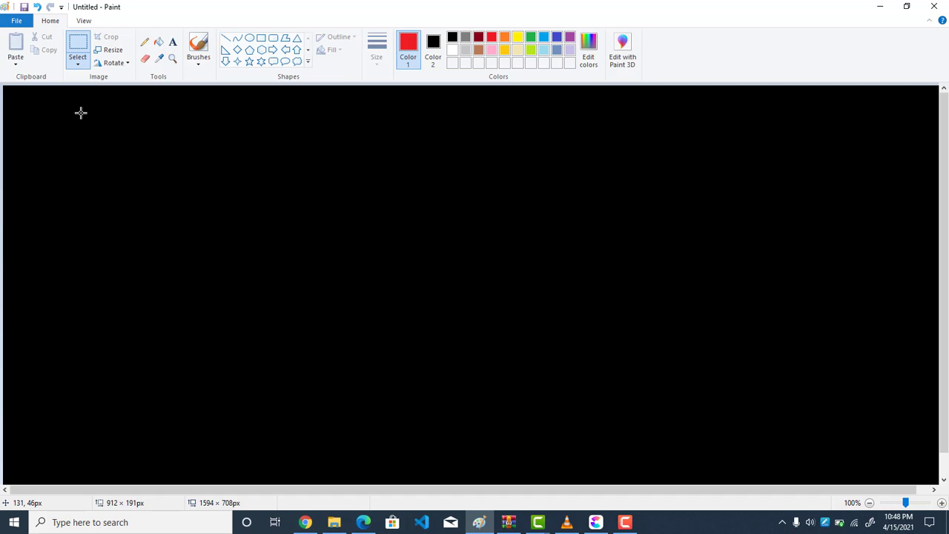
{"action": "left_click_drag", "start_coordinate": [80, 112], "coordinate": [97, 135]}
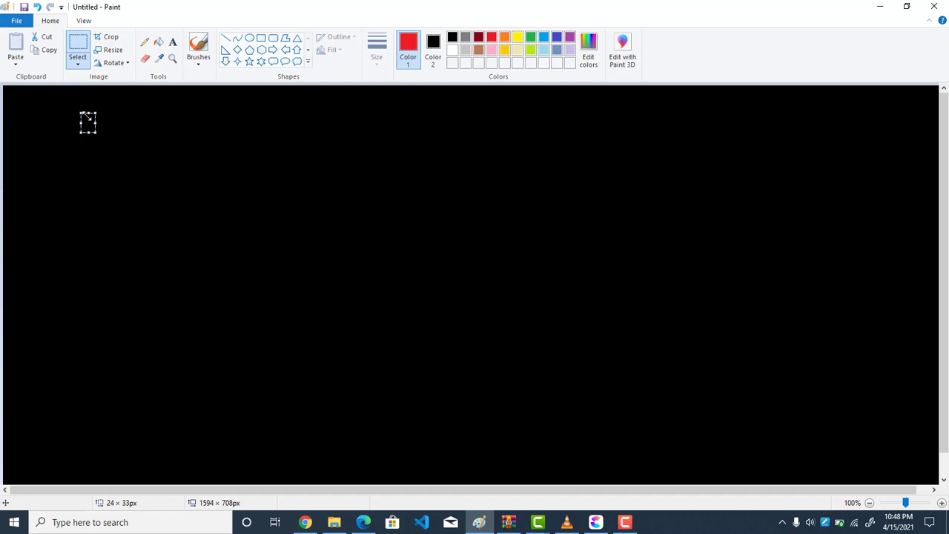
{"action": "left_click", "coordinate": [144, 47]}
{"action": "mouse_move", "coordinate": [88, 103]}
{"action": "left_mouse_down"}
{"action": "mouse_move", "coordinate": [108, 117]}
{"action": "mouse_move", "coordinate": [95, 132]}
{"action": "mouse_move", "coordinate": [118, 134]}
{"action": "left_mouse_up"}
{"action": "mouse_move", "coordinate": [129, 113]}
{"action": "left_mouse_down"}
{"action": "mouse_move", "coordinate": [121, 133]}
{"action": "mouse_move", "coordinate": [139, 113]}
{"action": "mouse_move", "coordinate": [172, 120]}
{"action": "mouse_move", "coordinate": [157, 132]}
{"action": "mouse_move", "coordinate": [178, 140]}
{"action": "mouse_move", "coordinate": [215, 140]}
{"action": "left_mouse_up"}
{"action": "mouse_move", "coordinate": [222, 125]}
{"action": "left_mouse_down"}
{"action": "mouse_move", "coordinate": [210, 140]}
{"action": "mouse_move", "coordinate": [263, 123]}
{"action": "left_mouse_up"}
{"action": "mouse_move", "coordinate": [247, 114]}
{"action": "left_mouse_down"}
{"action": "mouse_move", "coordinate": [246, 142]}
{"action": "mouse_move", "coordinate": [282, 123]}
{"action": "mouse_move", "coordinate": [303, 127]}
{"action": "mouse_move", "coordinate": [349, 111]}
{"action": "left_mouse_up"}
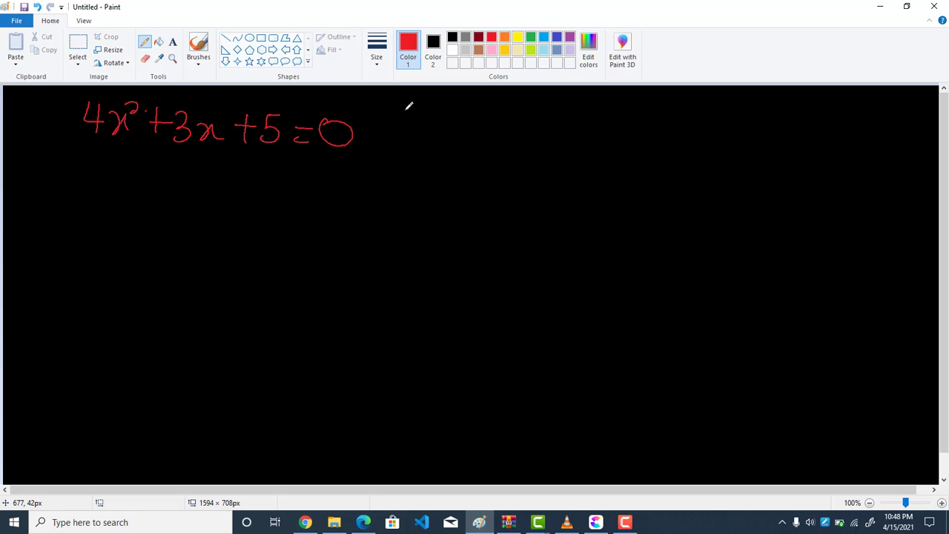
Handwrite the equation "3x+5=0" in red, beside the quadratic equation
{"action": "mouse_move", "coordinate": [398, 111]}
{"action": "left_mouse_down"}
{"action": "mouse_move", "coordinate": [417, 124]}
{"action": "mouse_move", "coordinate": [388, 140]}
{"action": "mouse_move", "coordinate": [476, 119]}
{"action": "mouse_move", "coordinate": [466, 141]}
{"action": "left_mouse_up"}
{"action": "left_click_drag", "start_coordinate": [507, 118], "coordinate": [491, 139]}
{"action": "mouse_move", "coordinate": [519, 128]}
{"action": "left_mouse_down"}
{"action": "mouse_move", "coordinate": [534, 126]}
{"action": "mouse_move", "coordinate": [534, 135]}
{"action": "left_mouse_up"}
{"action": "left_click_drag", "start_coordinate": [560, 114], "coordinate": [558, 116]}
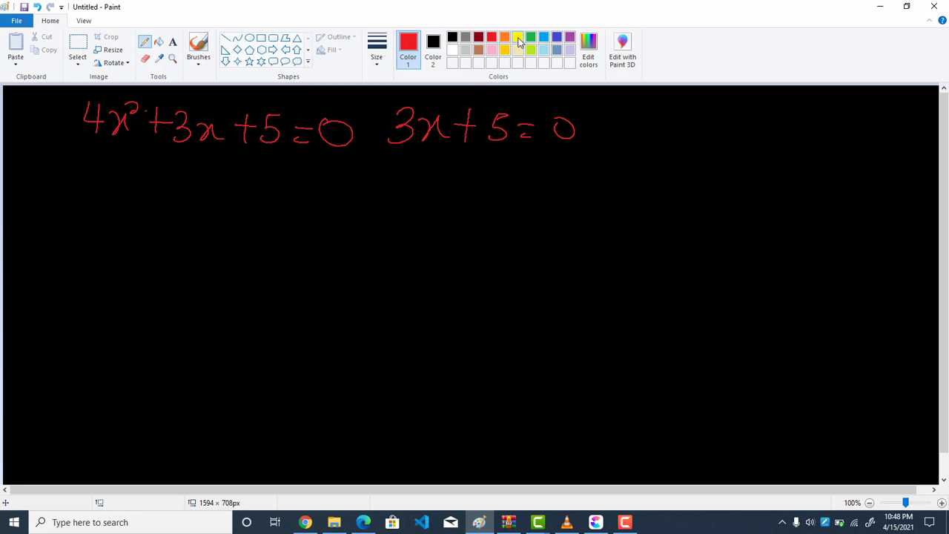
Handwrite "4x+3=1" in yellow to the right of the red equations, with "4x=1-3" on the line below
{"action": "left_click", "coordinate": [517, 38]}
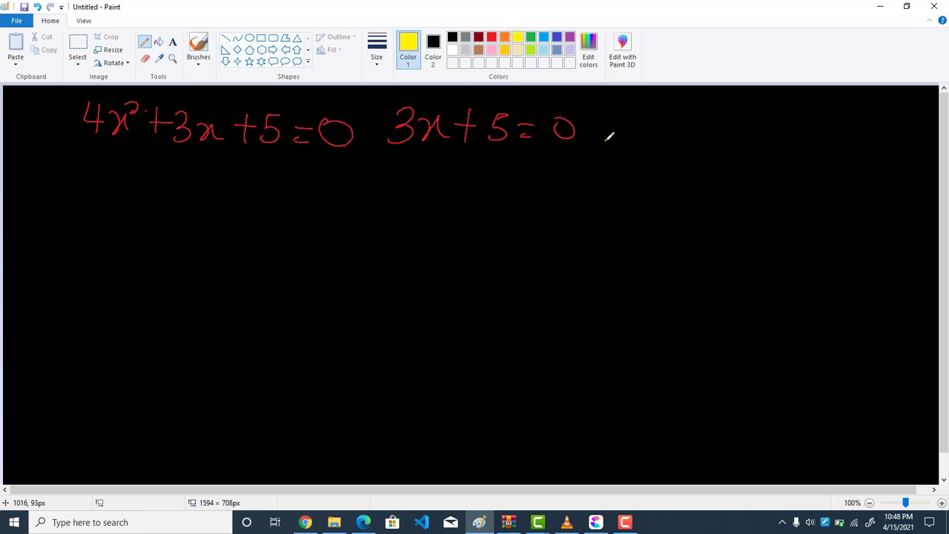
{"action": "mouse_move", "coordinate": [613, 133]}
{"action": "left_mouse_down"}
{"action": "mouse_move", "coordinate": [627, 148]}
{"action": "mouse_move", "coordinate": [619, 164]}
{"action": "mouse_move", "coordinate": [683, 146]}
{"action": "left_mouse_up"}
{"action": "mouse_move", "coordinate": [678, 132]}
{"action": "left_mouse_down"}
{"action": "mouse_move", "coordinate": [671, 170]}
{"action": "mouse_move", "coordinate": [731, 157]}
{"action": "left_mouse_up"}
{"action": "left_click_drag", "start_coordinate": [730, 165], "coordinate": [739, 164]}
{"action": "left_click_drag", "start_coordinate": [769, 145], "coordinate": [761, 177]}
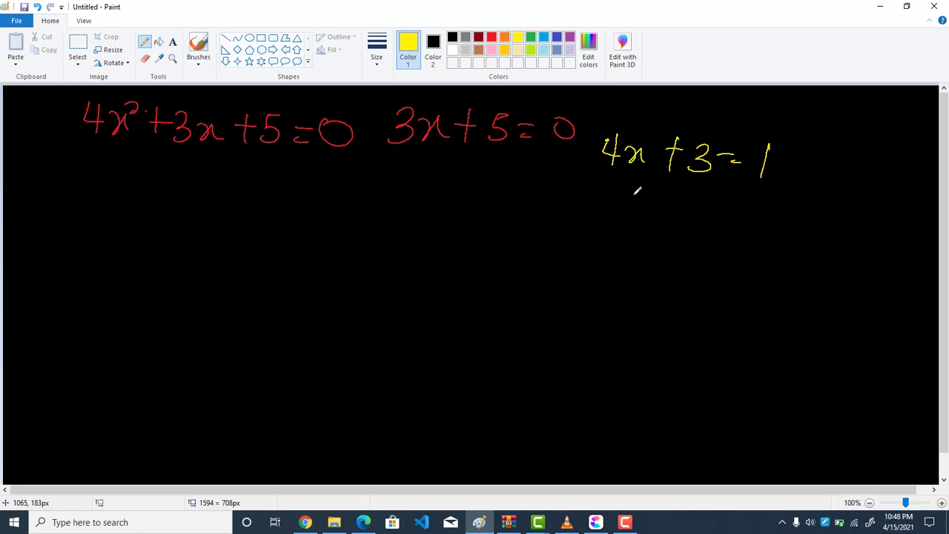
{"action": "mouse_move", "coordinate": [622, 192]}
{"action": "left_mouse_down"}
{"action": "mouse_move", "coordinate": [636, 211]}
{"action": "mouse_move", "coordinate": [630, 221]}
{"action": "left_mouse_up"}
{"action": "mouse_move", "coordinate": [641, 200]}
{"action": "left_mouse_down"}
{"action": "mouse_move", "coordinate": [664, 215]}
{"action": "mouse_move", "coordinate": [690, 202]}
{"action": "left_mouse_up"}
{"action": "left_click_drag", "start_coordinate": [680, 212], "coordinate": [691, 212]}
{"action": "left_click_drag", "start_coordinate": [710, 194], "coordinate": [704, 223]}
{"action": "left_click_drag", "start_coordinate": [722, 214], "coordinate": [753, 221]}
Handwrite the solution line "x = -2/4 = -1/2" in yellow below the "4x=1-3" line
{"action": "left_click_drag", "start_coordinate": [629, 243], "coordinate": [652, 259]}
{"action": "left_click_drag", "start_coordinate": [666, 254], "coordinate": [680, 252]}
{"action": "left_click_drag", "start_coordinate": [672, 260], "coordinate": [713, 257]}
{"action": "mouse_move", "coordinate": [722, 252]}
{"action": "left_mouse_down"}
{"action": "mouse_move", "coordinate": [704, 270]}
{"action": "mouse_move", "coordinate": [719, 298]}
{"action": "left_mouse_up"}
{"action": "left_click_drag", "start_coordinate": [713, 289], "coordinate": [712, 314]}
{"action": "left_click", "coordinate": [762, 268]}
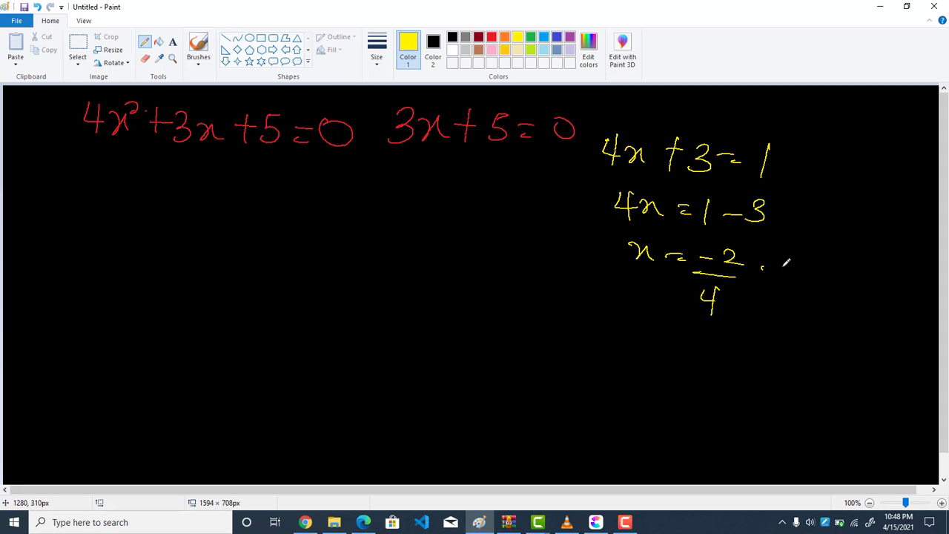
{"action": "left_click_drag", "start_coordinate": [762, 269], "coordinate": [783, 270]}
{"action": "left_click_drag", "start_coordinate": [764, 277], "coordinate": [820, 272]}
{"action": "left_click_drag", "start_coordinate": [842, 257], "coordinate": [829, 297]}
{"action": "left_click_drag", "start_coordinate": [814, 311], "coordinate": [841, 321]}
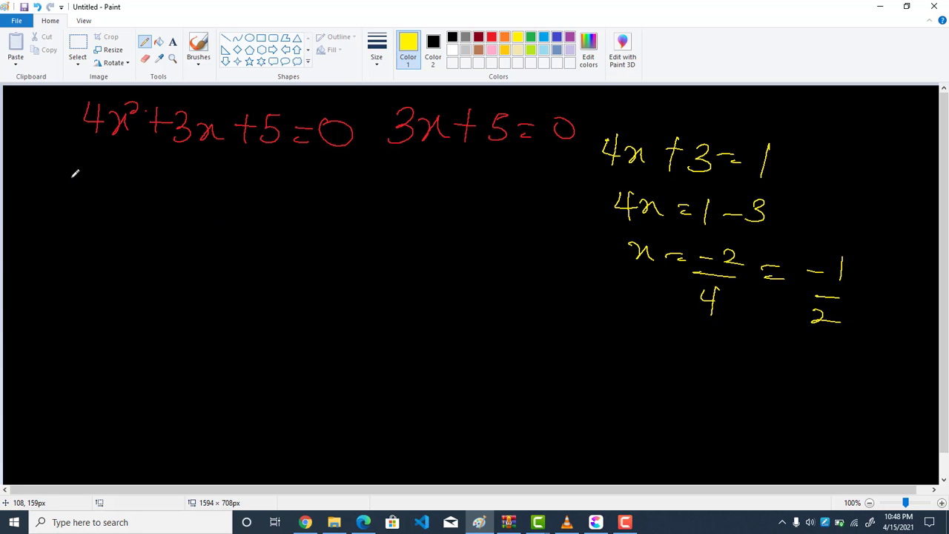
Select the first two yellow equation lines with a rectangle of about 347 × 192px and delete them
{"action": "left_click", "coordinate": [78, 61]}
{"action": "left_click", "coordinate": [81, 52]}
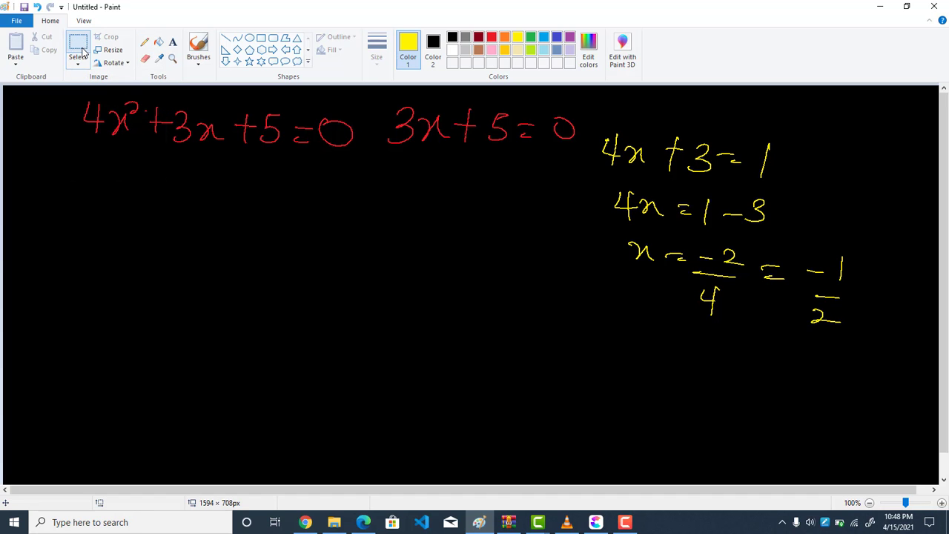
{"action": "left_click_drag", "start_coordinate": [595, 129], "coordinate": [704, 247]}
{"action": "left_click_drag", "start_coordinate": [782, 245], "coordinate": [799, 243]}
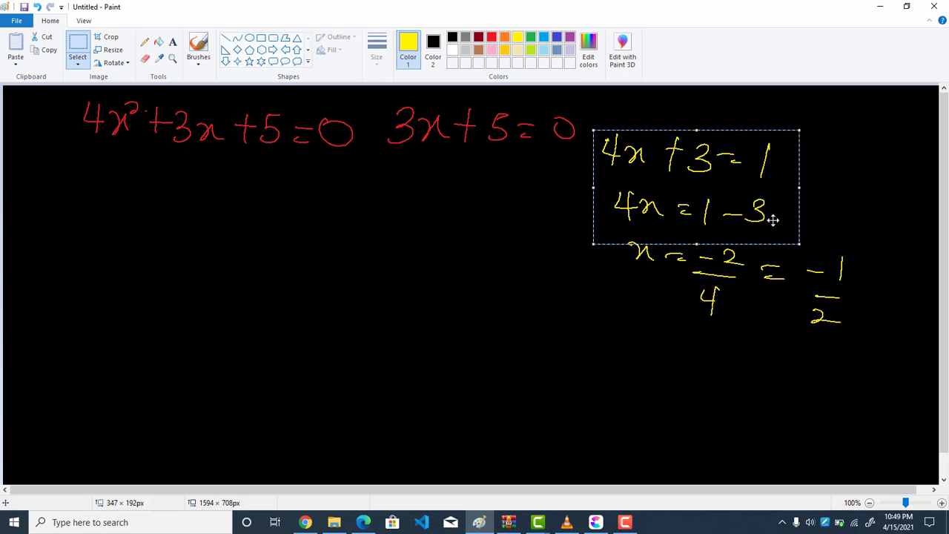
{"action": "key", "text": "Delete"}
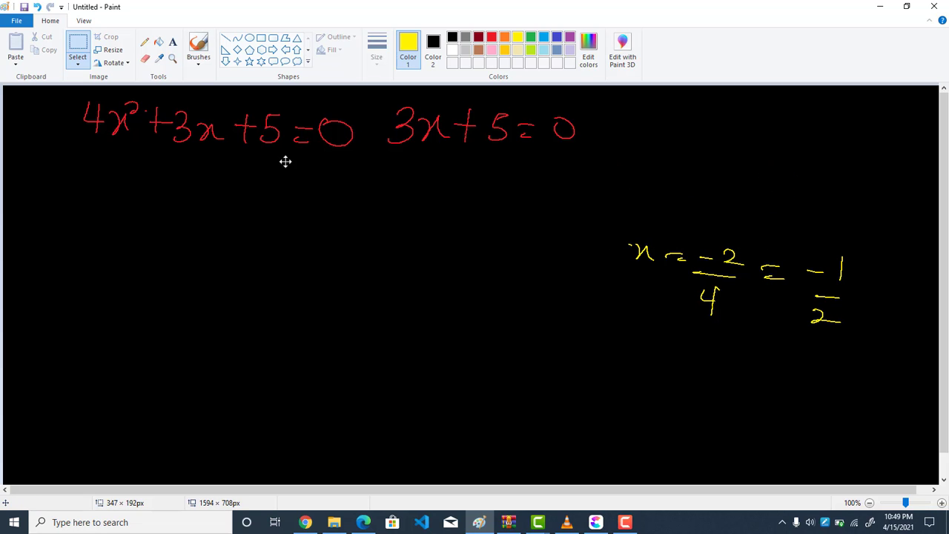
Place a text box below the red equations with bold turned off and the text colour set to white
{"action": "left_click", "coordinate": [171, 44]}
{"action": "left_click", "coordinate": [172, 179]}
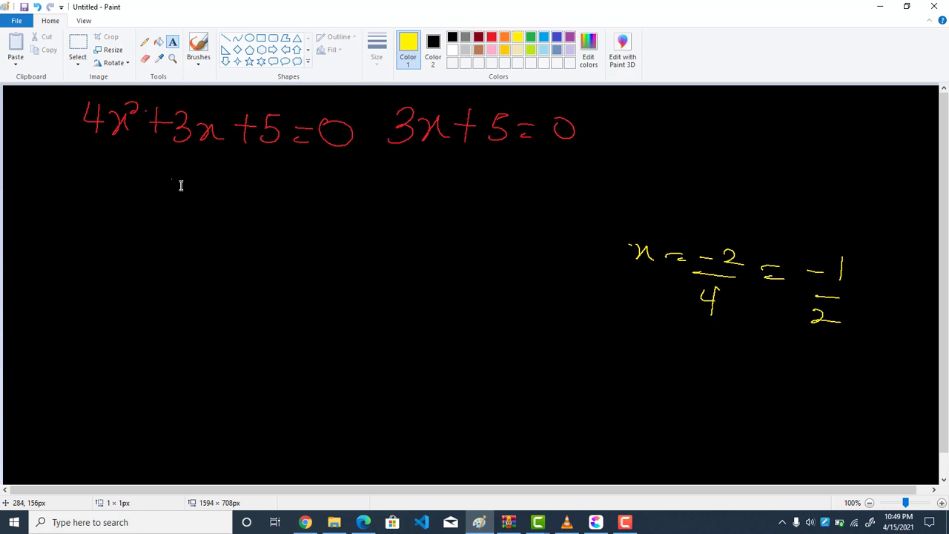
{"action": "left_click", "coordinate": [181, 179]}
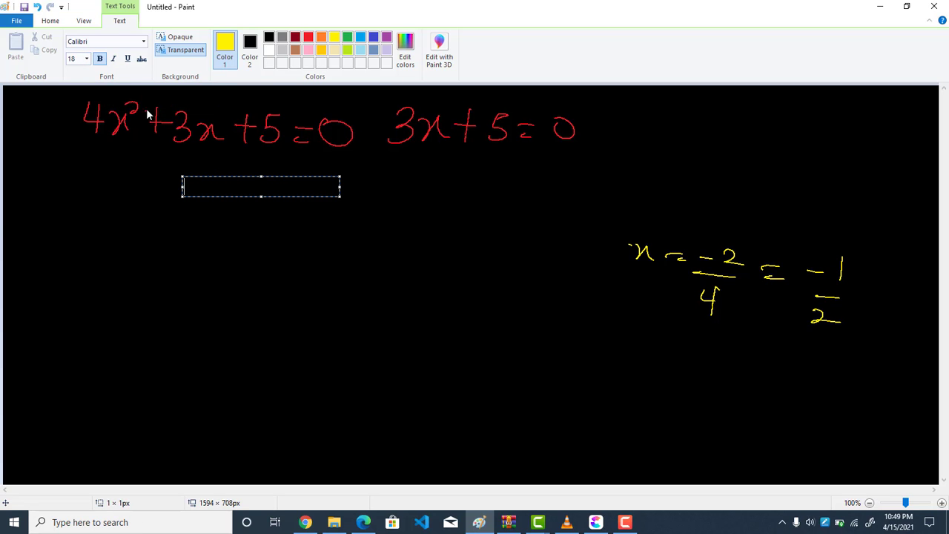
{"action": "left_click", "coordinate": [103, 60]}
{"action": "left_click", "coordinate": [232, 47]}
{"action": "left_click", "coordinate": [271, 51]}
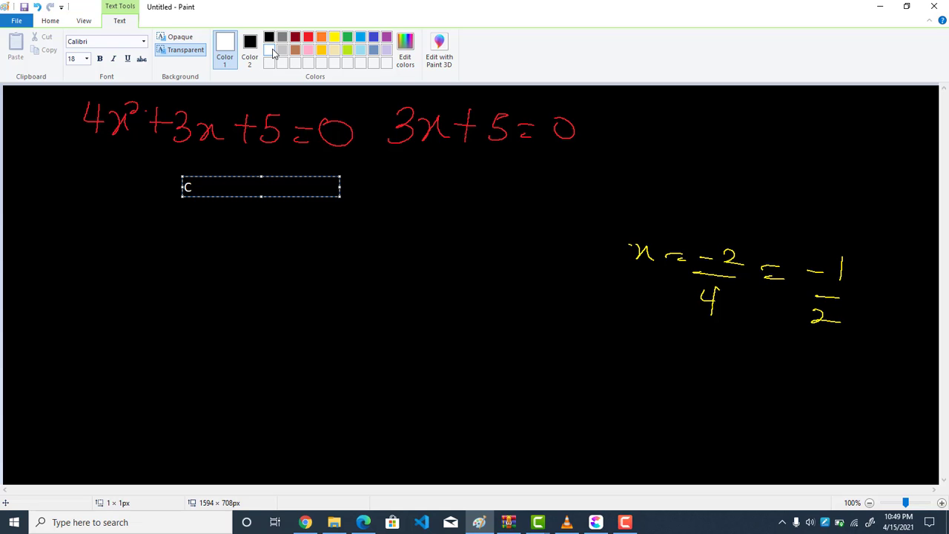
Enter "Calculate the area of a square house whose length is 3m." and widen the text box to about 667 px
{"action": "type", "text": "ulate tehe area "}
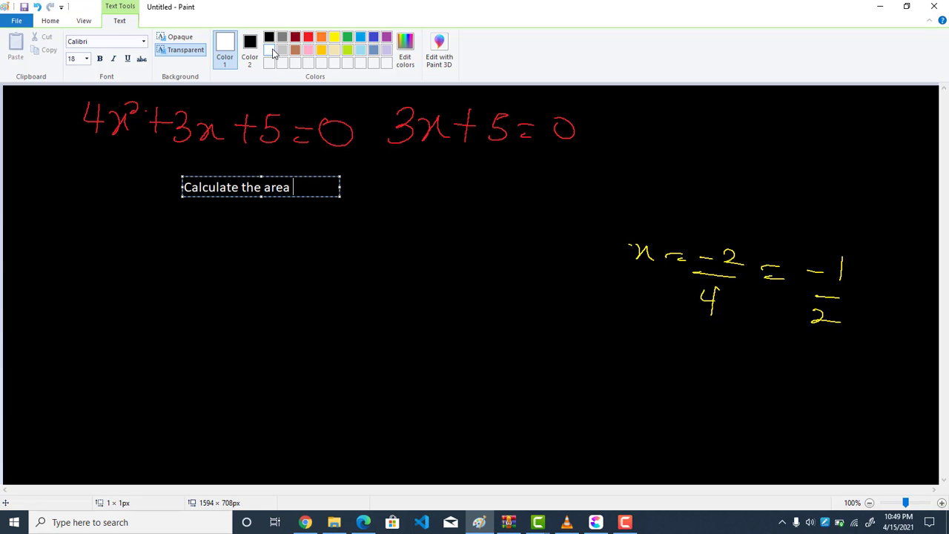
{"action": "type", "text": "of a squar"}
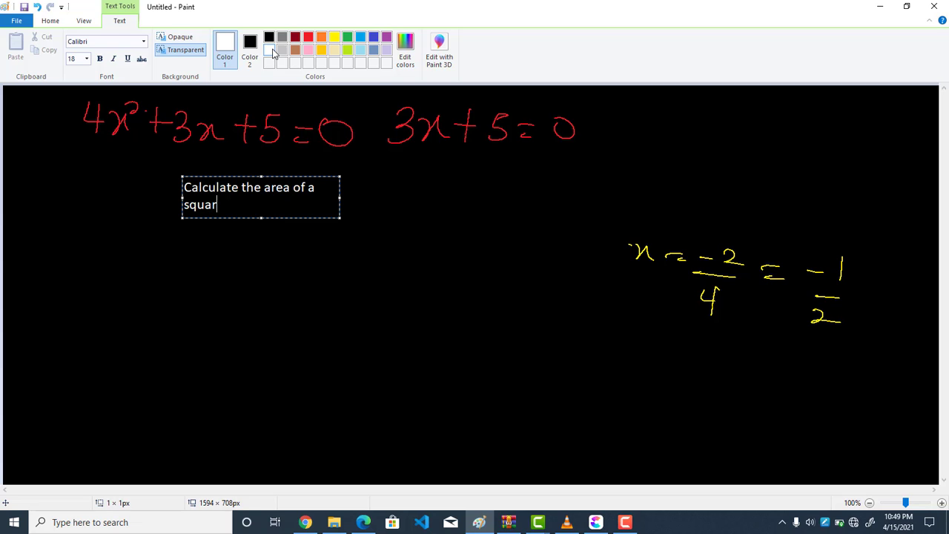
{"action": "type", "text": "e house whose lengh"}
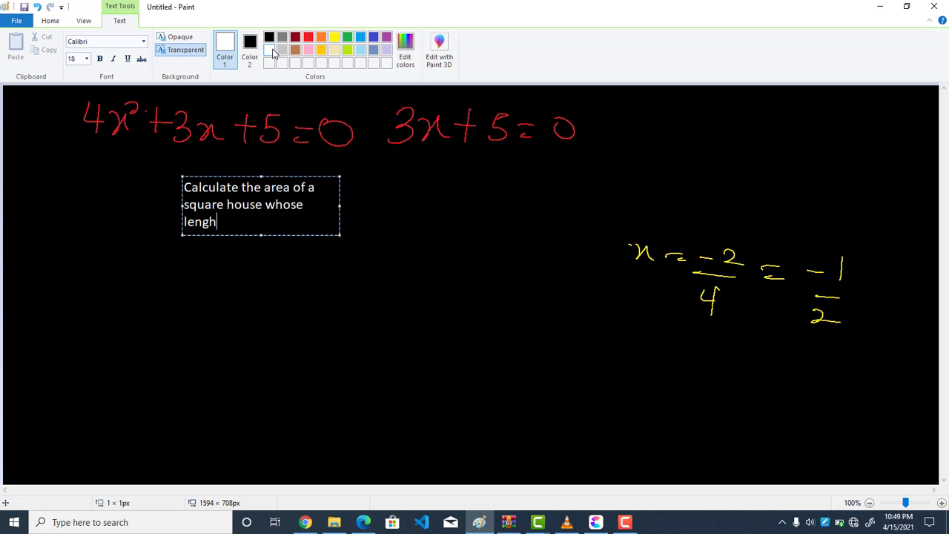
{"action": "key", "text": "BackSpace"}
{"action": "type", "text": "th is 3m and b"}
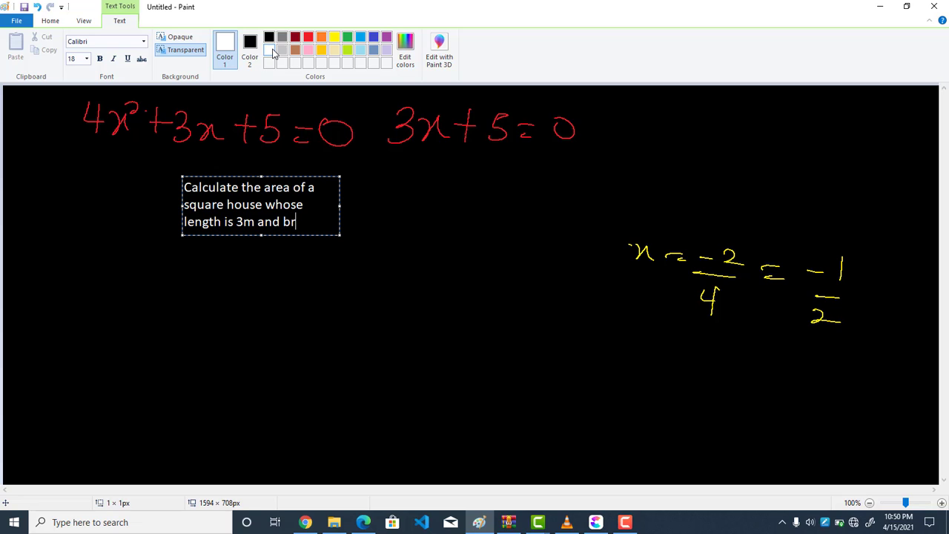
{"action": "type", "text": "r"}
{"action": "key", "text": "BackSpace"}
{"action": "key", "text": "BackSpace"}
{"action": "key", "text": "BackSpace"}
{"action": "key", "text": "BackSpace"}
{"action": "key", "text": "BackSpace"}
{"action": "key", "text": "BackSpace"}
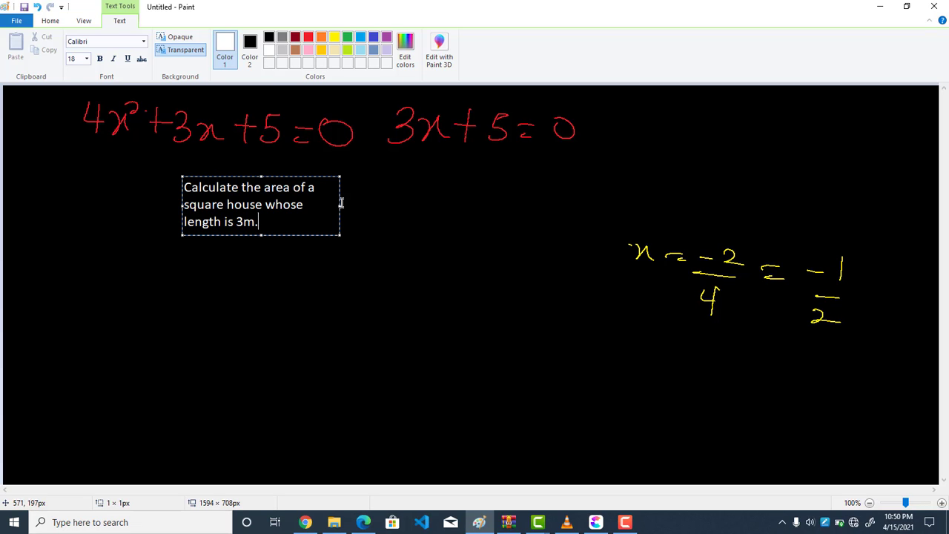
{"action": "left_click_drag", "start_coordinate": [341, 202], "coordinate": [576, 178]}
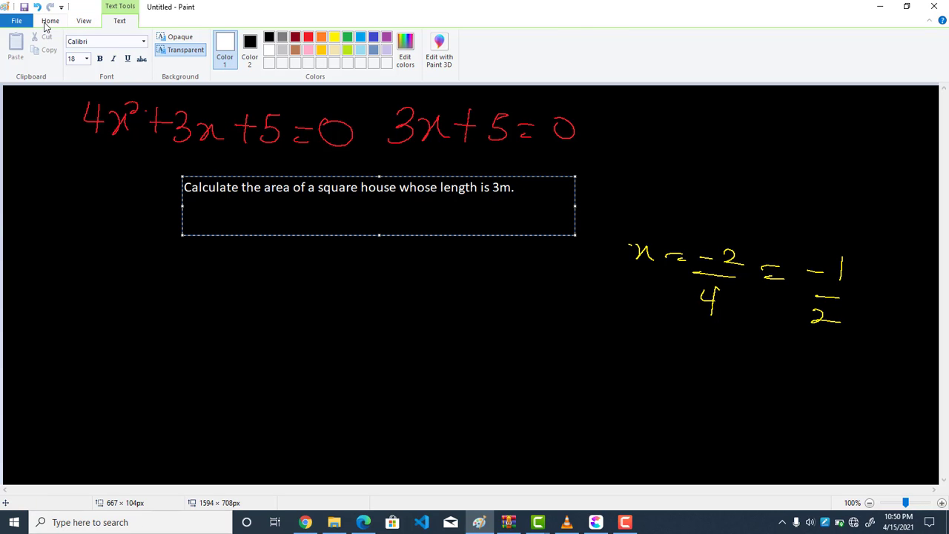
Pencil a short white mark after the typed question and handwrite the formula "A = L × L" below it
{"action": "left_click", "coordinate": [50, 21]}
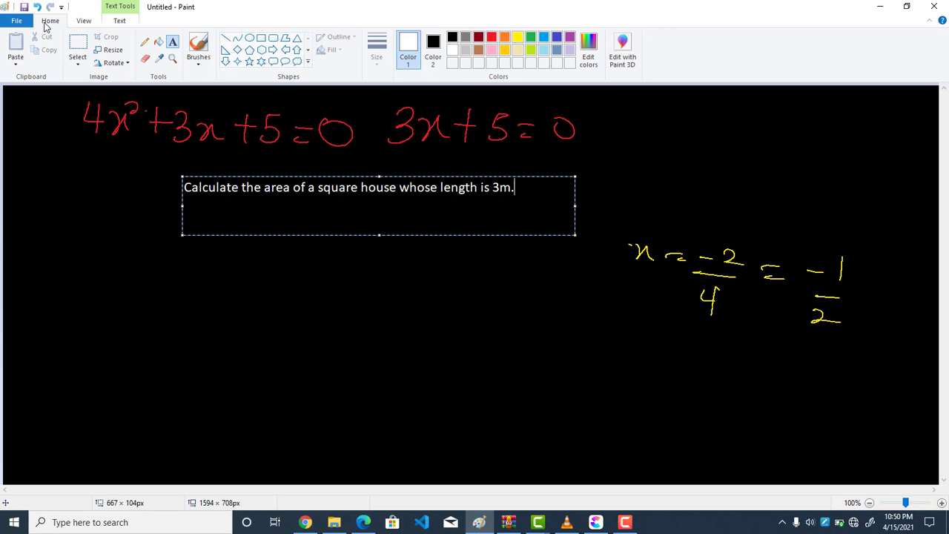
{"action": "left_click", "coordinate": [147, 49]}
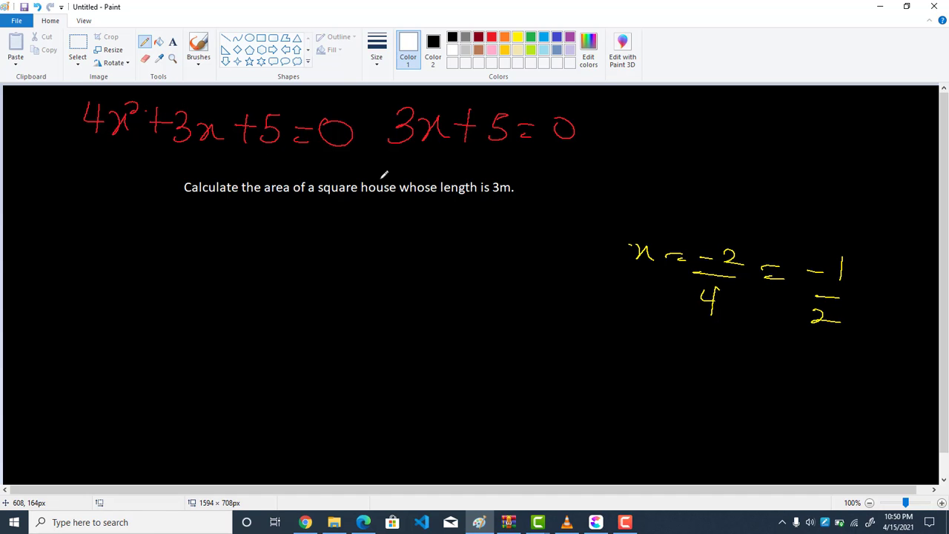
{"action": "left_click_drag", "start_coordinate": [522, 179], "coordinate": [524, 200]}
{"action": "mouse_move", "coordinate": [210, 214]}
{"action": "left_mouse_down"}
{"action": "mouse_move", "coordinate": [197, 249]}
{"action": "mouse_move", "coordinate": [222, 250]}
{"action": "mouse_move", "coordinate": [215, 235]}
{"action": "left_mouse_up"}
{"action": "mouse_move", "coordinate": [238, 229]}
{"action": "left_mouse_down"}
{"action": "mouse_move", "coordinate": [252, 227]}
{"action": "mouse_move", "coordinate": [269, 254]}
{"action": "mouse_move", "coordinate": [289, 254]}
{"action": "left_mouse_up"}
{"action": "mouse_move", "coordinate": [301, 232]}
{"action": "left_mouse_down"}
{"action": "mouse_move", "coordinate": [316, 245]}
{"action": "mouse_move", "coordinate": [298, 247]}
{"action": "mouse_move", "coordinate": [350, 255]}
{"action": "left_mouse_up"}
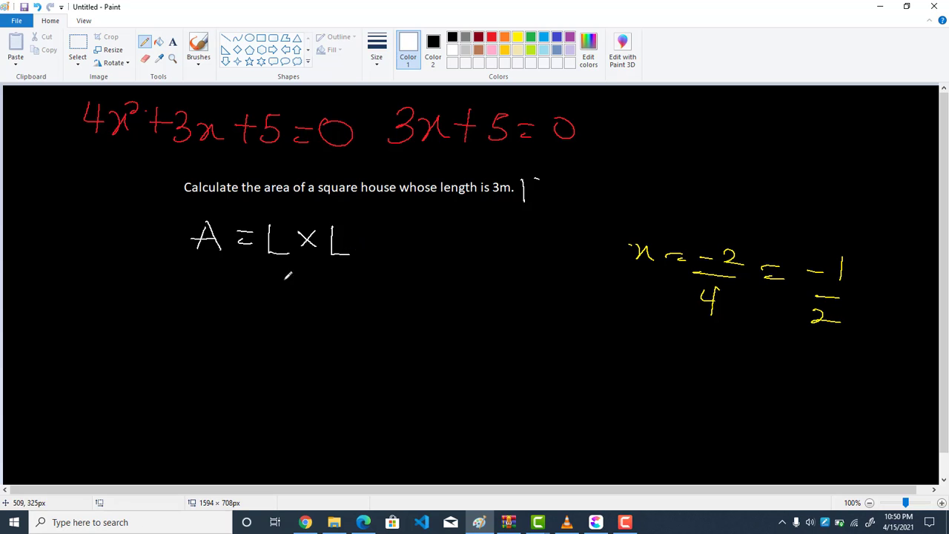
Handwrite the substitution "A = 3 × 3" in white below the area formula
{"action": "mouse_move", "coordinate": [212, 276]}
{"action": "left_mouse_down"}
{"action": "mouse_move", "coordinate": [200, 301]}
{"action": "mouse_move", "coordinate": [225, 301]}
{"action": "left_mouse_up"}
{"action": "left_click_drag", "start_coordinate": [203, 291], "coordinate": [261, 285]}
{"action": "left_click_drag", "start_coordinate": [247, 298], "coordinate": [282, 302]}
{"action": "left_click_drag", "start_coordinate": [330, 275], "coordinate": [318, 298]}
{"action": "left_click_drag", "start_coordinate": [318, 282], "coordinate": [335, 298]}
{"action": "mouse_move", "coordinate": [354, 275]}
{"action": "left_mouse_down"}
{"action": "mouse_move", "coordinate": [363, 283]}
{"action": "mouse_move", "coordinate": [350, 301]}
{"action": "left_mouse_up"}
Handwrite the result line "A = 9m²" in white below the "A = 3 × 3" line
{"action": "left_click_drag", "start_coordinate": [266, 332], "coordinate": [287, 331]}
{"action": "left_click_drag", "start_coordinate": [265, 342], "coordinate": [289, 341]}
{"action": "mouse_move", "coordinate": [336, 319]}
{"action": "left_mouse_down"}
{"action": "mouse_move", "coordinate": [335, 342]}
{"action": "mouse_move", "coordinate": [356, 326]}
{"action": "mouse_move", "coordinate": [379, 333]}
{"action": "mouse_move", "coordinate": [402, 318]}
{"action": "left_mouse_up"}
{"action": "mouse_move", "coordinate": [225, 326]}
{"action": "left_mouse_down"}
{"action": "mouse_move", "coordinate": [216, 356]}
{"action": "mouse_move", "coordinate": [241, 356]}
{"action": "left_mouse_up"}
{"action": "left_click_drag", "start_coordinate": [219, 345], "coordinate": [241, 342]}
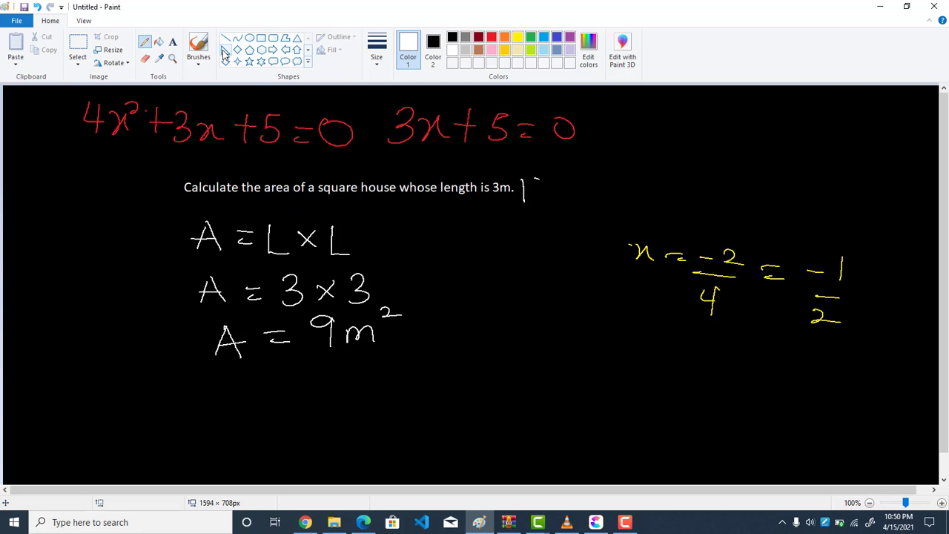
Draw a white square of about 138 × 127 px beside the area formula and handwrite "3m" above it
{"action": "left_click", "coordinate": [262, 40]}
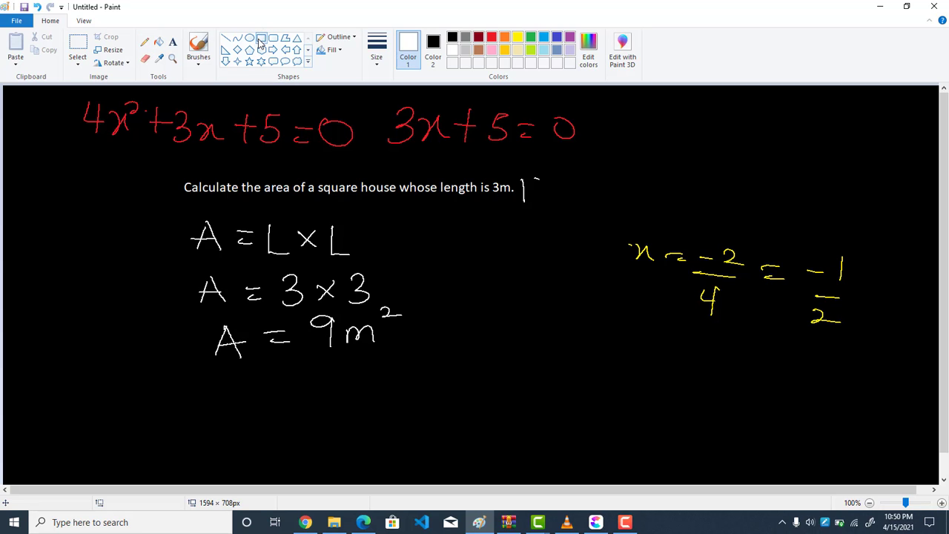
{"action": "mouse_move", "coordinate": [78, 205]}
{"action": "left_mouse_down"}
{"action": "mouse_move", "coordinate": [100, 245]}
{"action": "mouse_move", "coordinate": [148, 264]}
{"action": "mouse_move", "coordinate": [176, 263]}
{"action": "mouse_move", "coordinate": [177, 278]}
{"action": "left_mouse_up"}
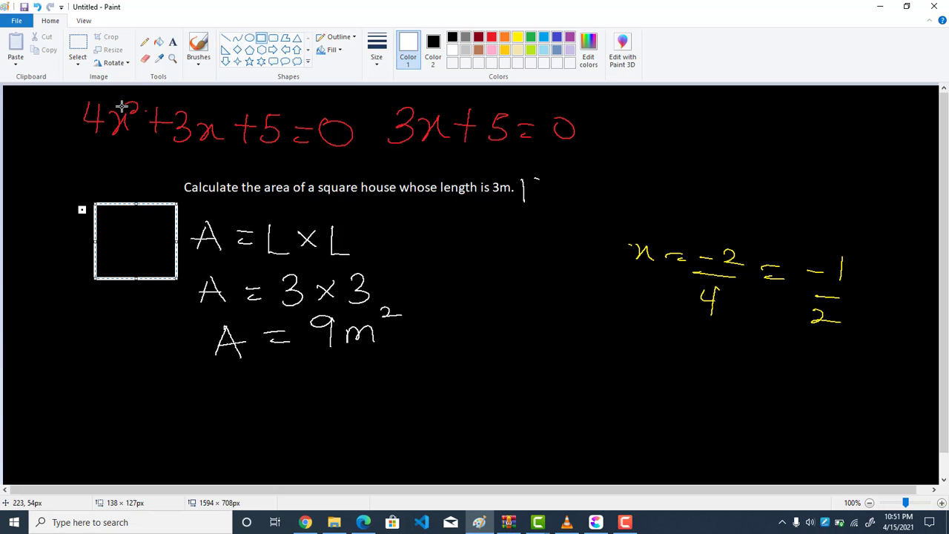
{"action": "left_click", "coordinate": [145, 42]}
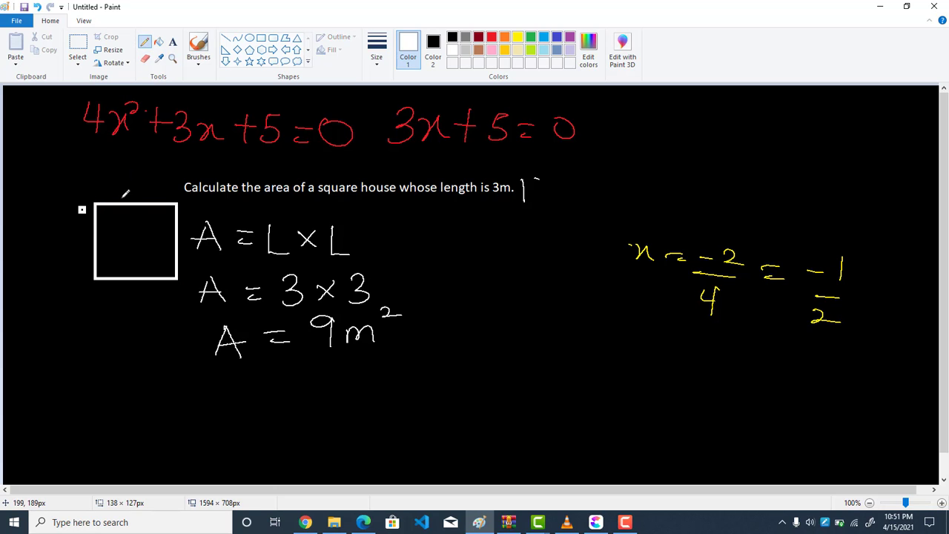
{"action": "mouse_move", "coordinate": [117, 178]}
{"action": "left_mouse_down"}
{"action": "mouse_move", "coordinate": [117, 195]}
{"action": "mouse_move", "coordinate": [148, 182]}
{"action": "mouse_move", "coordinate": [158, 192]}
{"action": "left_mouse_up"}
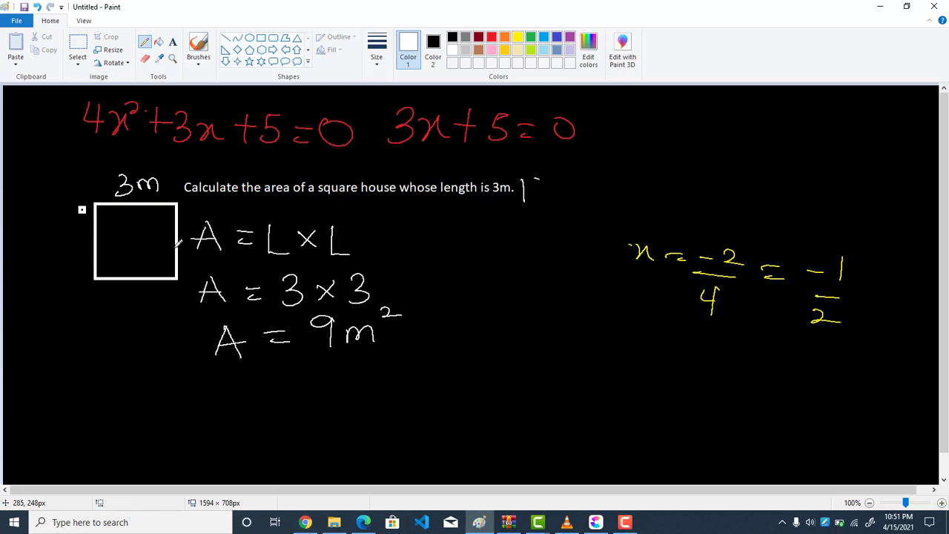
Draw a white right triangle of about 199 × 151 px below the square, deleting the stray small triangle beside it
{"action": "left_click", "coordinate": [227, 49]}
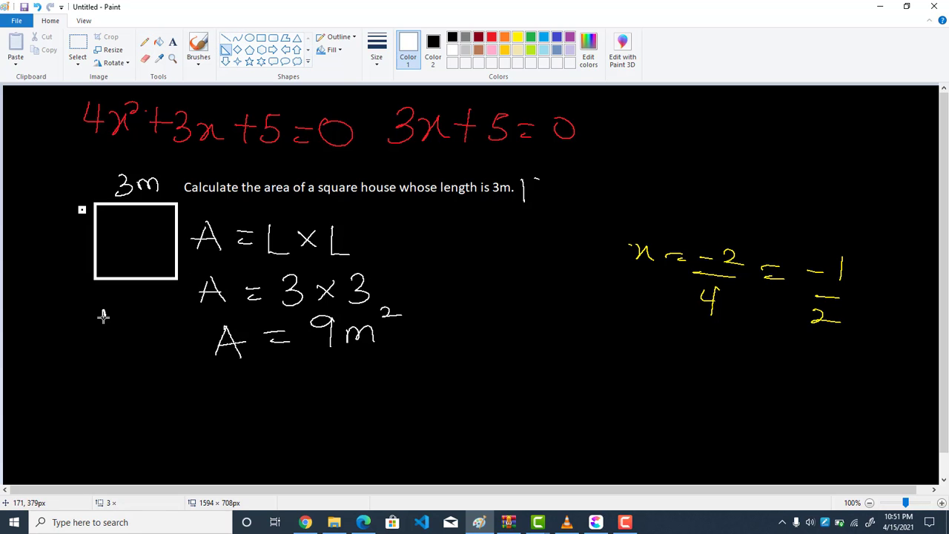
{"action": "left_click_drag", "start_coordinate": [104, 310], "coordinate": [222, 399]}
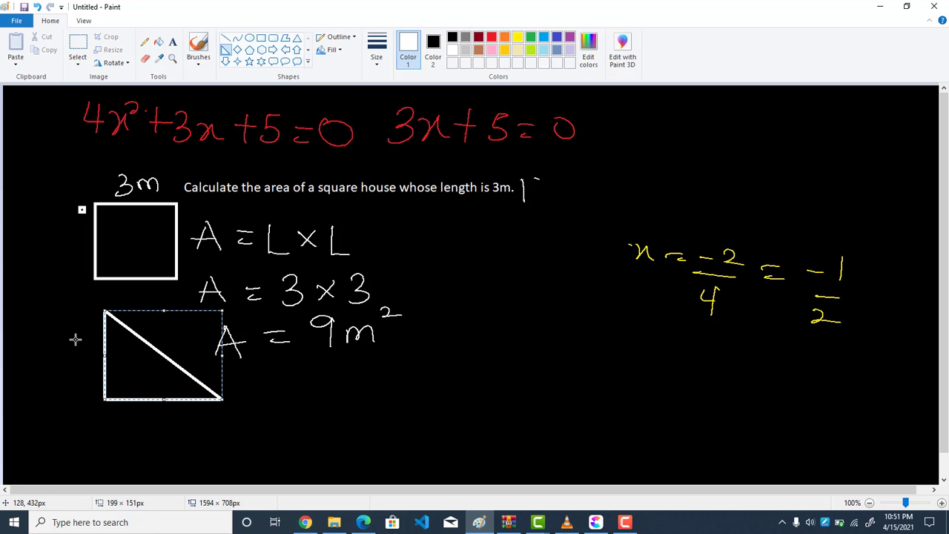
{"action": "left_click_drag", "start_coordinate": [76, 335], "coordinate": [82, 338]}
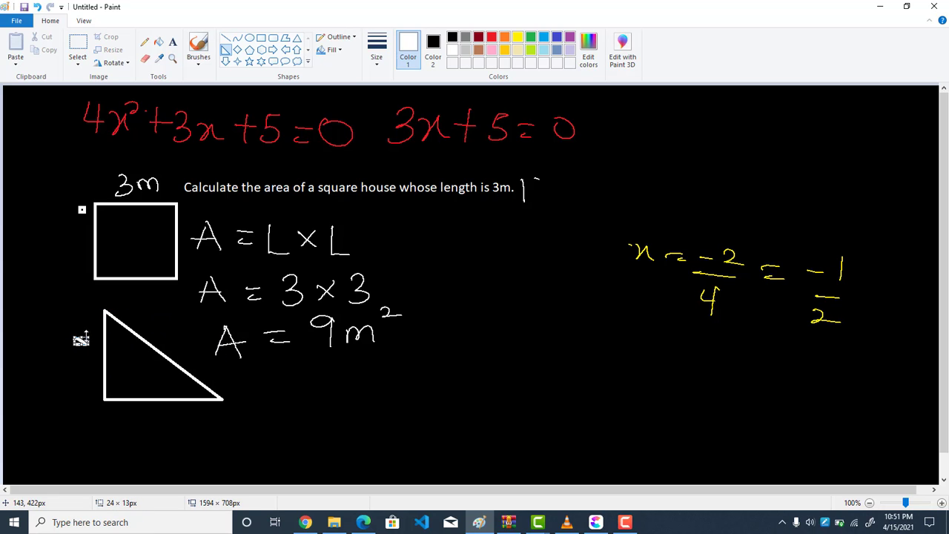
{"action": "key", "text": "Delete"}
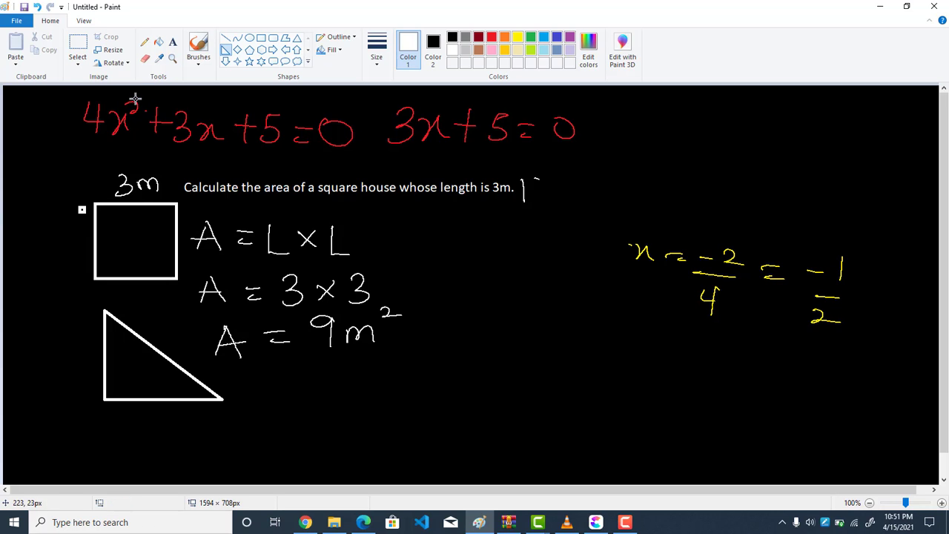
Select the stray small box beside the square with a rectangle of about 27 × 54 px and delete it
{"action": "left_click", "coordinate": [144, 42]}
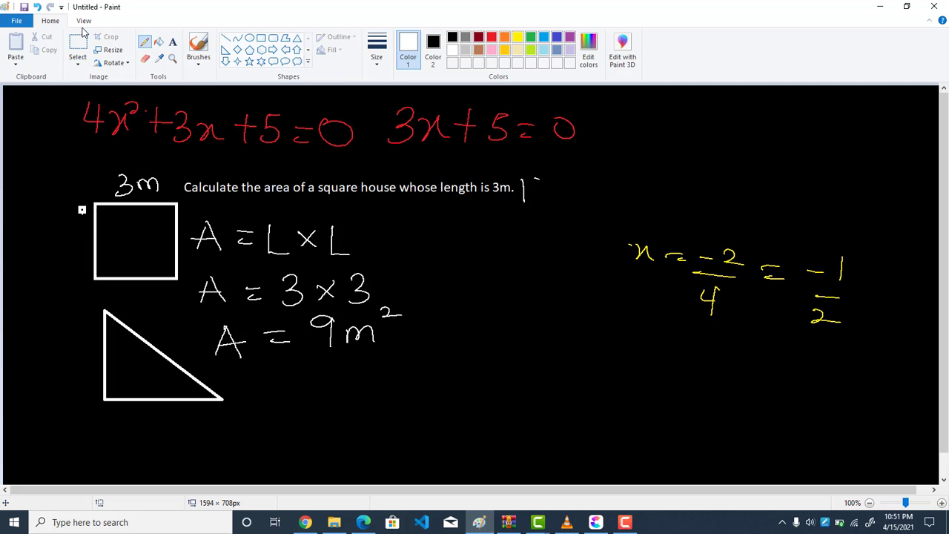
{"action": "left_click", "coordinate": [86, 55]}
{"action": "left_click", "coordinate": [85, 50]}
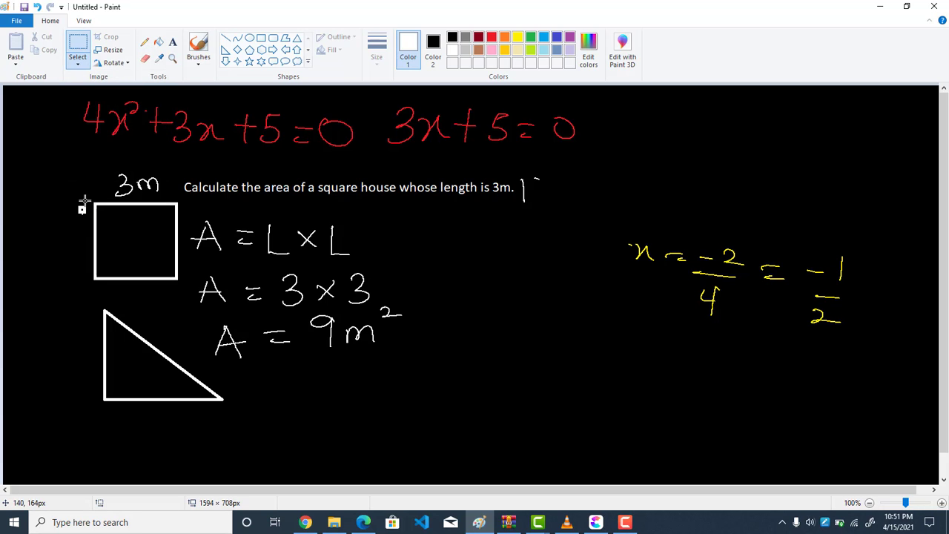
{"action": "left_click_drag", "start_coordinate": [75, 193], "coordinate": [92, 224]}
{"action": "key", "text": "Delete"}
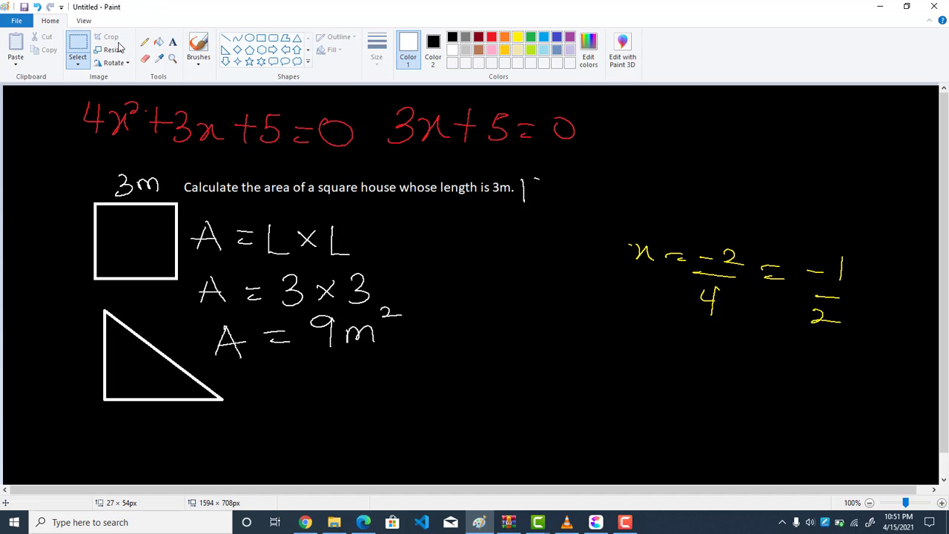
Handwrite "4m" beside the triangle's vertical side and "3m" below its base in white pencil
{"action": "left_click", "coordinate": [145, 42]}
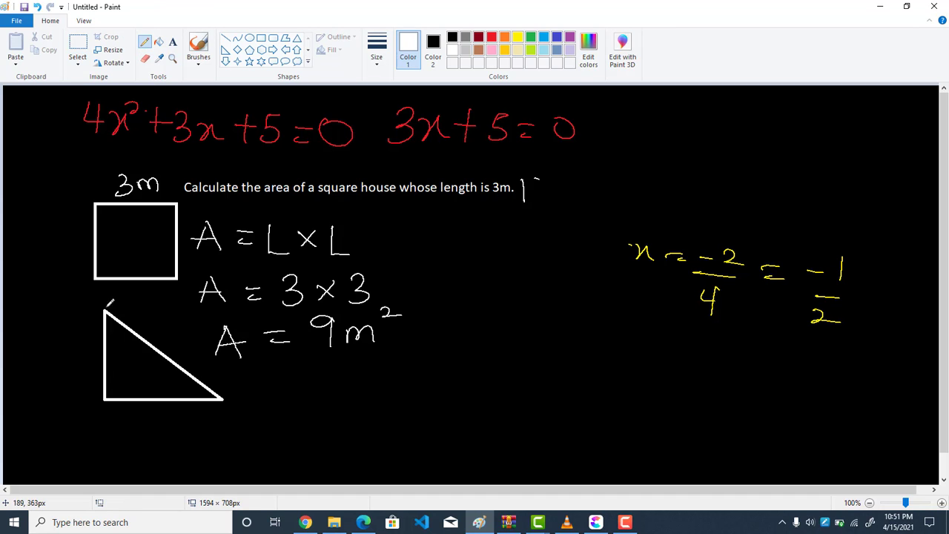
{"action": "mouse_move", "coordinate": [65, 334]}
{"action": "left_mouse_down"}
{"action": "mouse_move", "coordinate": [60, 344]}
{"action": "mouse_move", "coordinate": [78, 344]}
{"action": "left_mouse_up"}
{"action": "mouse_move", "coordinate": [69, 331]}
{"action": "left_mouse_down"}
{"action": "mouse_move", "coordinate": [70, 365]}
{"action": "mouse_move", "coordinate": [90, 360]}
{"action": "left_mouse_up"}
{"action": "mouse_move", "coordinate": [121, 416]}
{"action": "left_mouse_down"}
{"action": "mouse_move", "coordinate": [132, 433]}
{"action": "mouse_move", "coordinate": [163, 426]}
{"action": "left_mouse_up"}
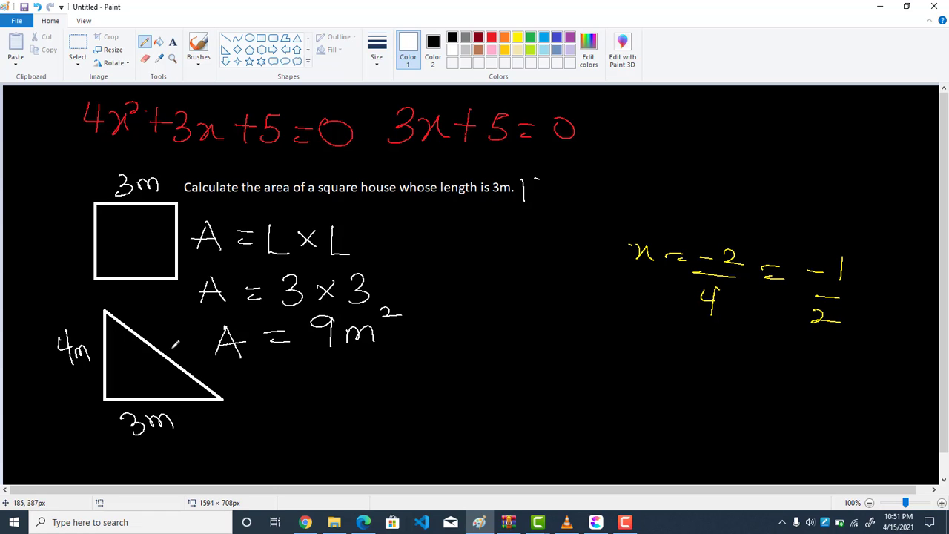
Handwrite "H² = O² + A²" and "H² = 4² + 3²" in white below the area solution, overwriting the first 3 with 4
{"action": "mouse_move", "coordinate": [294, 365]}
{"action": "left_mouse_down"}
{"action": "mouse_move", "coordinate": [303, 387]}
{"action": "mouse_move", "coordinate": [312, 363]}
{"action": "mouse_move", "coordinate": [371, 378]}
{"action": "mouse_move", "coordinate": [383, 365]}
{"action": "mouse_move", "coordinate": [435, 375]}
{"action": "mouse_move", "coordinate": [447, 364]}
{"action": "mouse_move", "coordinate": [468, 384]}
{"action": "mouse_move", "coordinate": [452, 379]}
{"action": "left_mouse_up"}
{"action": "left_click_drag", "start_coordinate": [457, 353], "coordinate": [465, 365]}
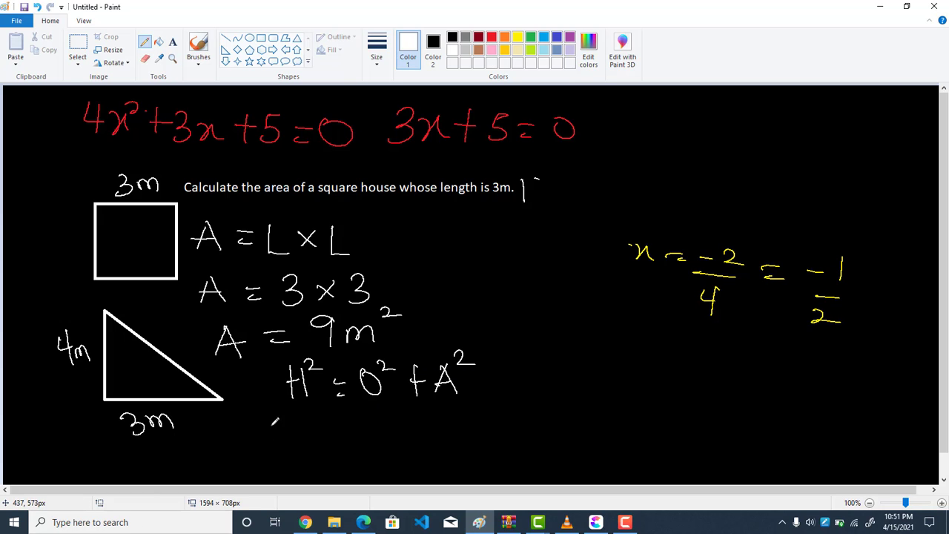
{"action": "mouse_move", "coordinate": [301, 413]}
{"action": "left_mouse_down"}
{"action": "mouse_move", "coordinate": [310, 430]}
{"action": "mouse_move", "coordinate": [326, 419]}
{"action": "mouse_move", "coordinate": [348, 438]}
{"action": "mouse_move", "coordinate": [395, 413]}
{"action": "mouse_move", "coordinate": [406, 419]}
{"action": "left_mouse_up"}
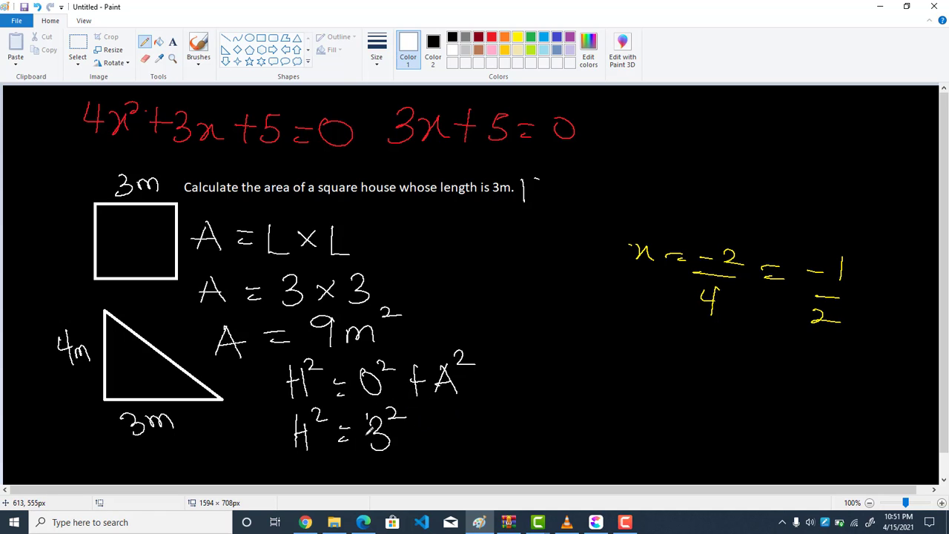
{"action": "left_click_drag", "start_coordinate": [366, 419], "coordinate": [389, 438]}
{"action": "left_click_drag", "start_coordinate": [380, 409], "coordinate": [380, 458]}
{"action": "mouse_move", "coordinate": [408, 425]}
{"action": "left_mouse_down"}
{"action": "mouse_move", "coordinate": [429, 425]}
{"action": "mouse_move", "coordinate": [419, 449]}
{"action": "left_mouse_up"}
{"action": "left_click_drag", "start_coordinate": [433, 420], "coordinate": [435, 447]}
Finish the last exponent and handwrite "H² = 25" with "H = 5m" below it, beside the substitution line
{"action": "left_click_drag", "start_coordinate": [448, 398], "coordinate": [509, 439]}
{"action": "left_click_drag", "start_coordinate": [513, 394], "coordinate": [548, 428]}
{"action": "mouse_move", "coordinate": [572, 406]}
{"action": "left_mouse_down"}
{"action": "mouse_move", "coordinate": [601, 421]}
{"action": "mouse_move", "coordinate": [609, 404]}
{"action": "mouse_move", "coordinate": [605, 422]}
{"action": "mouse_move", "coordinate": [613, 400]}
{"action": "left_mouse_up"}
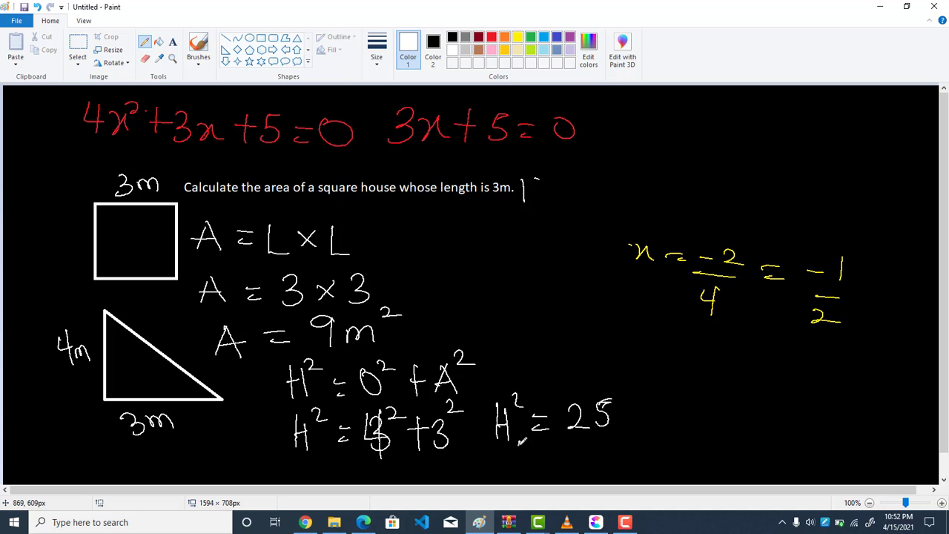
{"action": "left_click_drag", "start_coordinate": [521, 439], "coordinate": [520, 467]}
{"action": "mouse_move", "coordinate": [535, 452]}
{"action": "left_mouse_down"}
{"action": "mouse_move", "coordinate": [535, 467]}
{"action": "mouse_move", "coordinate": [569, 449]}
{"action": "left_mouse_up"}
{"action": "left_click_drag", "start_coordinate": [556, 458], "coordinate": [570, 458]}
{"action": "left_click_drag", "start_coordinate": [583, 441], "coordinate": [578, 465]}
{"action": "mouse_move", "coordinate": [598, 448]}
{"action": "left_mouse_down"}
{"action": "mouse_move", "coordinate": [599, 466]}
{"action": "mouse_move", "coordinate": [620, 468]}
{"action": "left_mouse_up"}
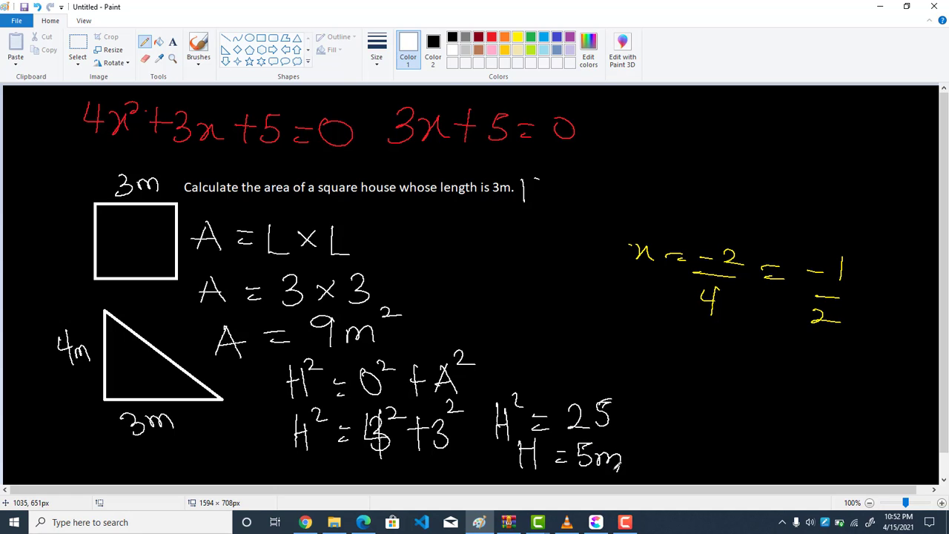
Handwrite "5m" in dark red beside the triangle's hypotenuse
{"action": "left_click", "coordinate": [478, 37]}
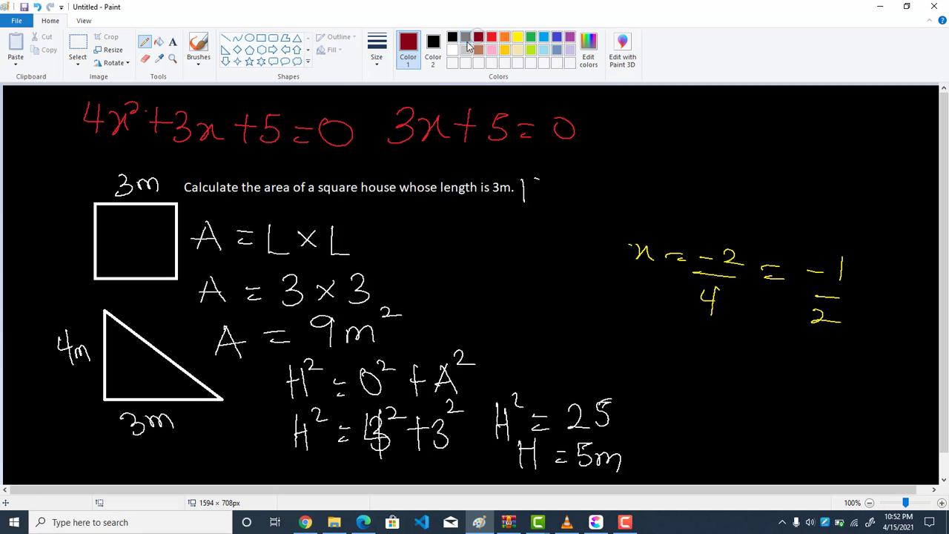
{"action": "left_click_drag", "start_coordinate": [154, 306], "coordinate": [201, 326]}
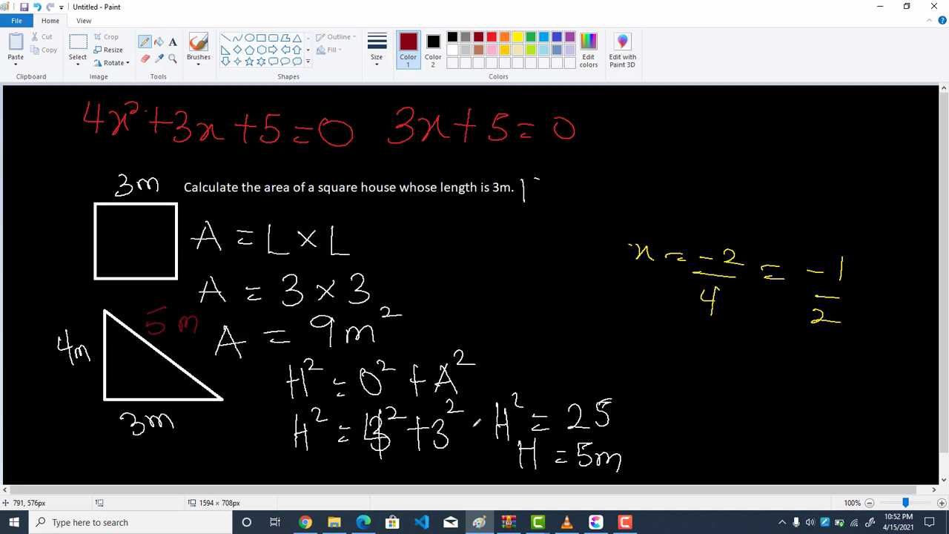
{"action": "mouse_move", "coordinate": [625, 524]}
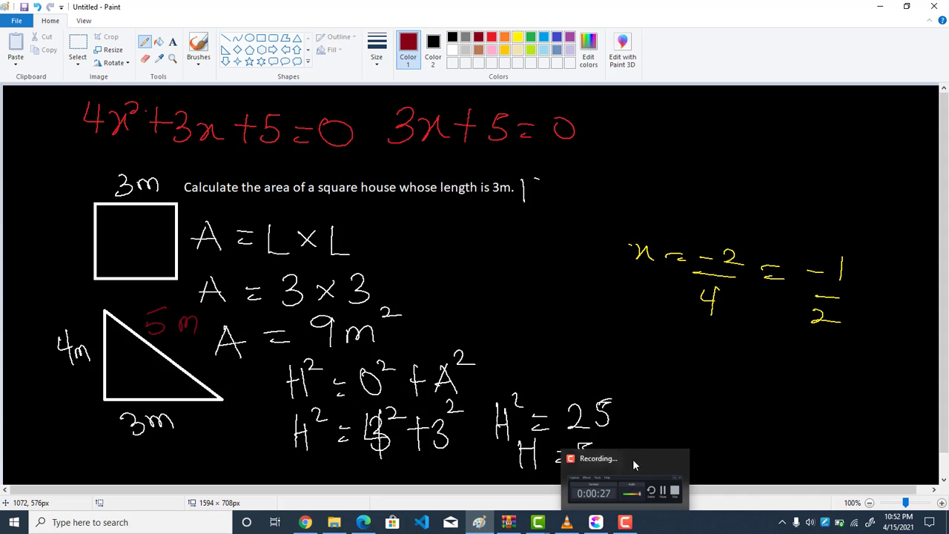
{"action": "left_click", "coordinate": [631, 466]}
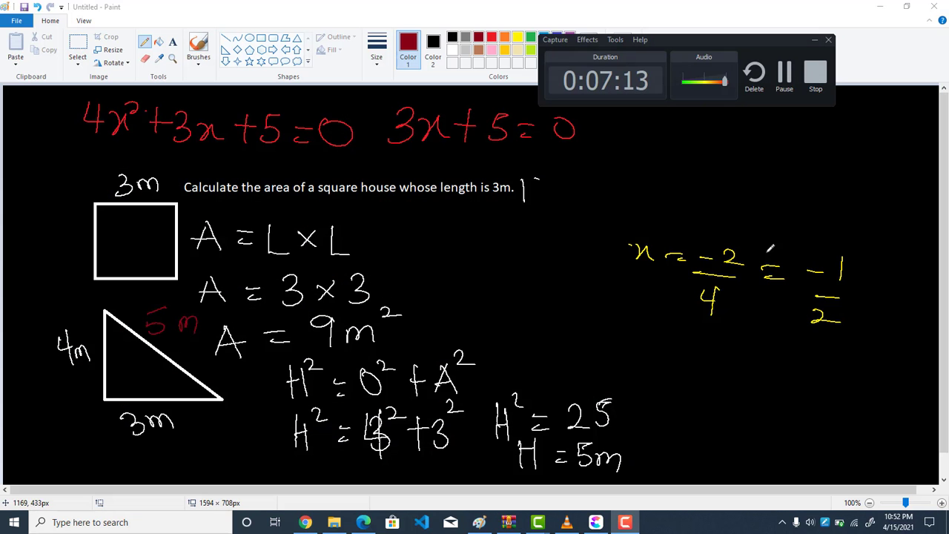